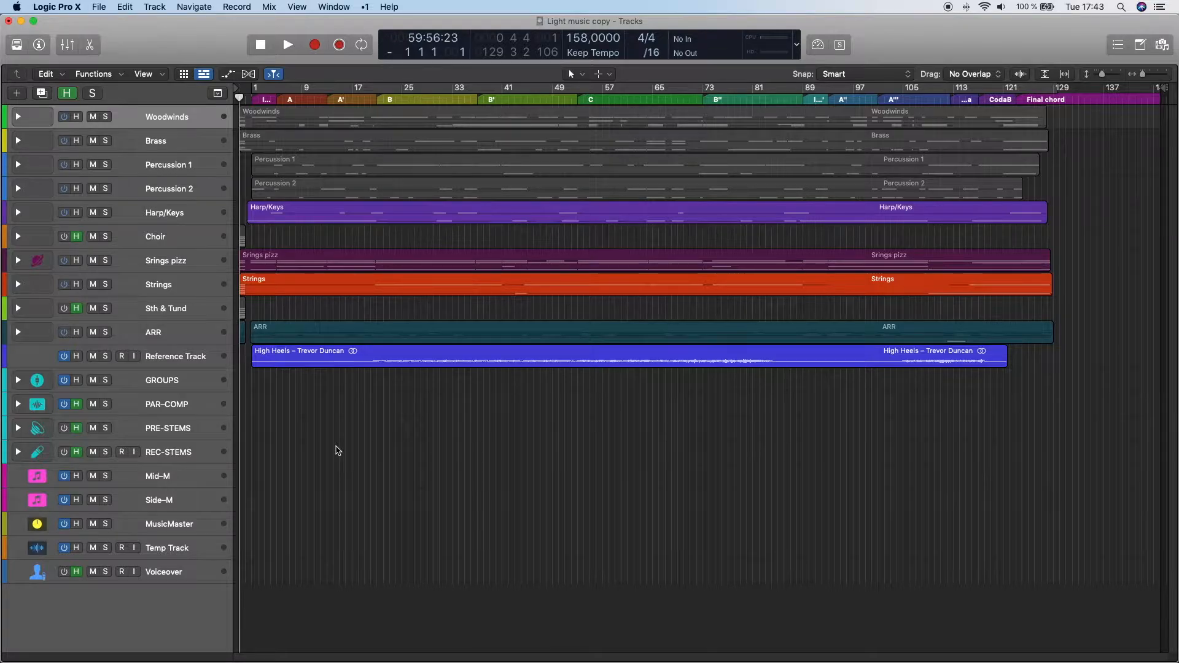
- Hide the tracks flagged as hidden, and inspect the Reference Track's waveform enlarged to fill the Tracks area before returning to the overview
key(h)
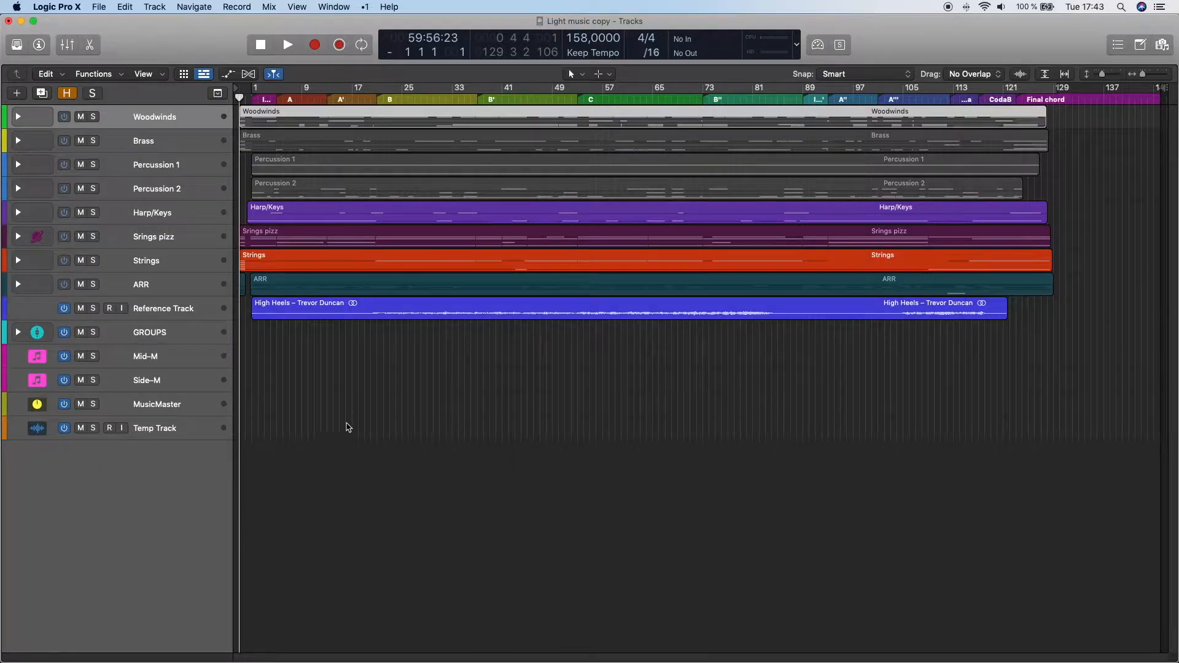
click(195, 311)
key(z)
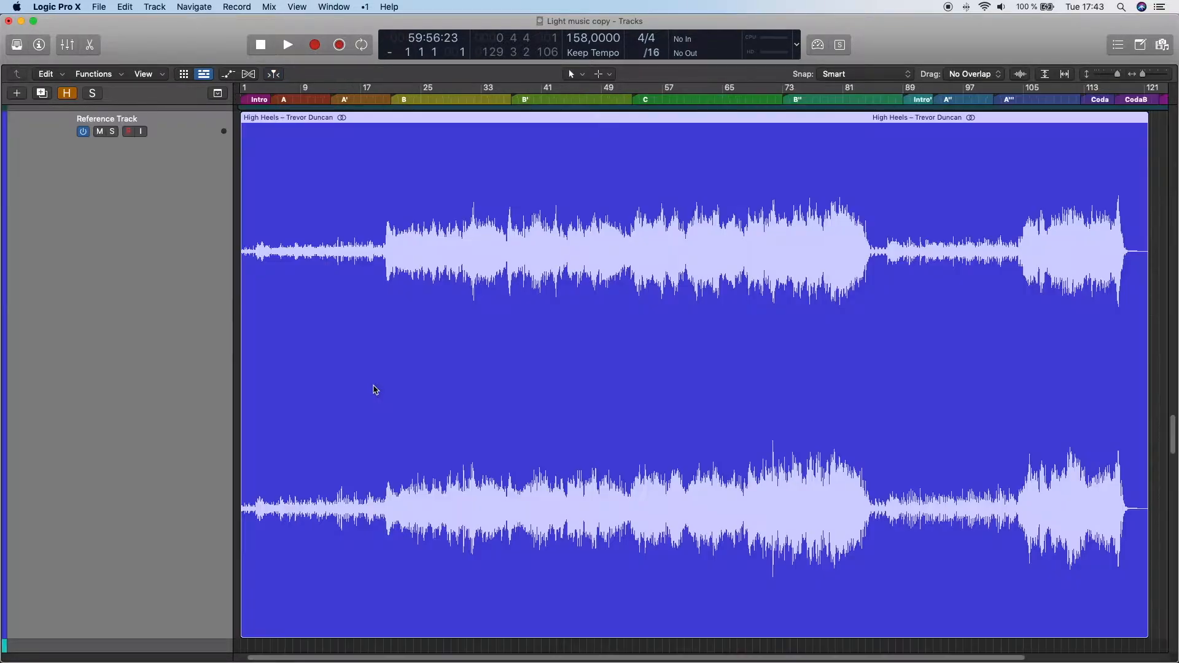
key(z)
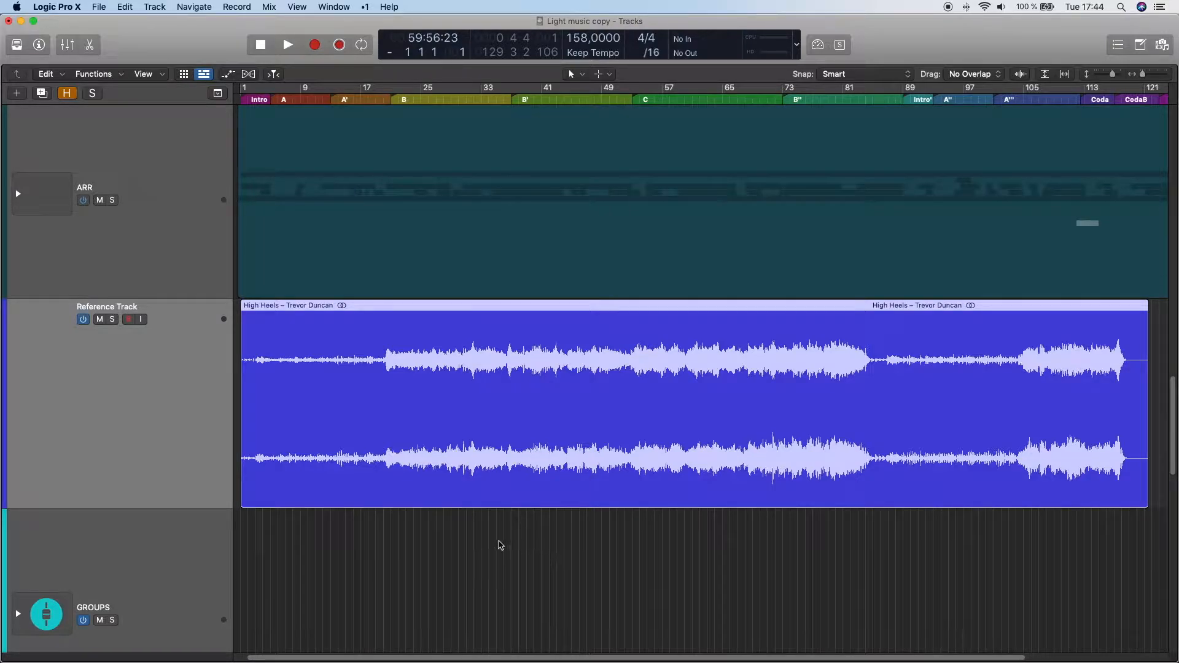
ctrl+alt+click(499, 542)
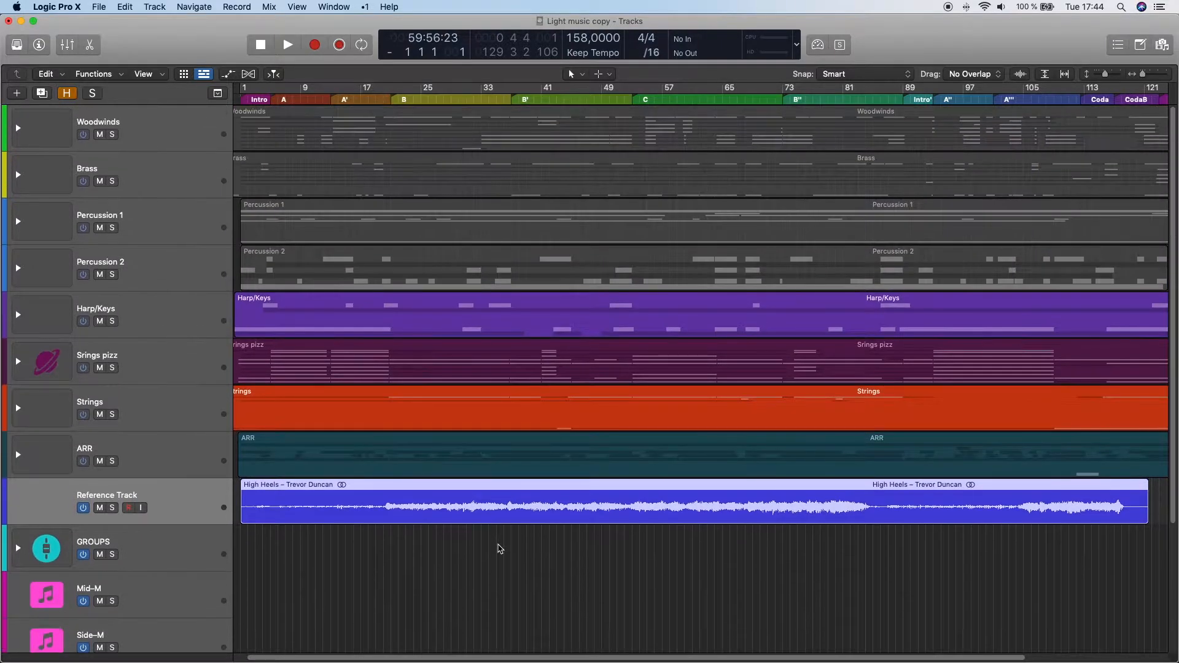
ctrl+alt+click(499, 548)
ctrl+alt+click(500, 549)
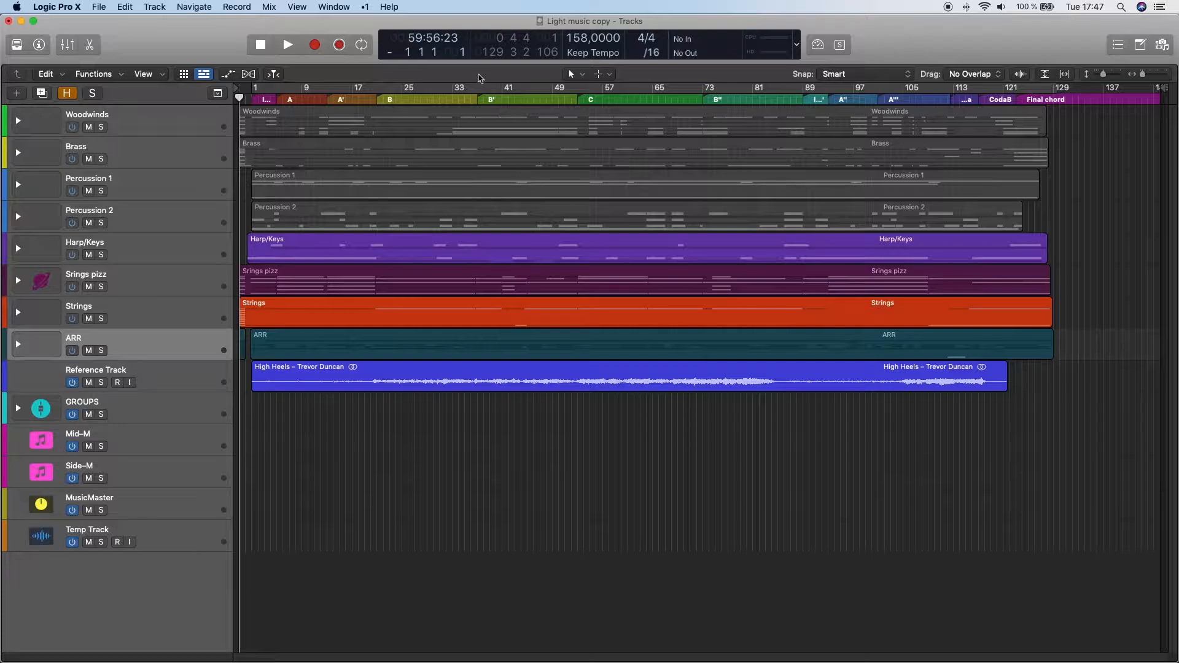
- Show the global tracks, enlarge them to view the marker sections of the piece, and hide them again
key(g)
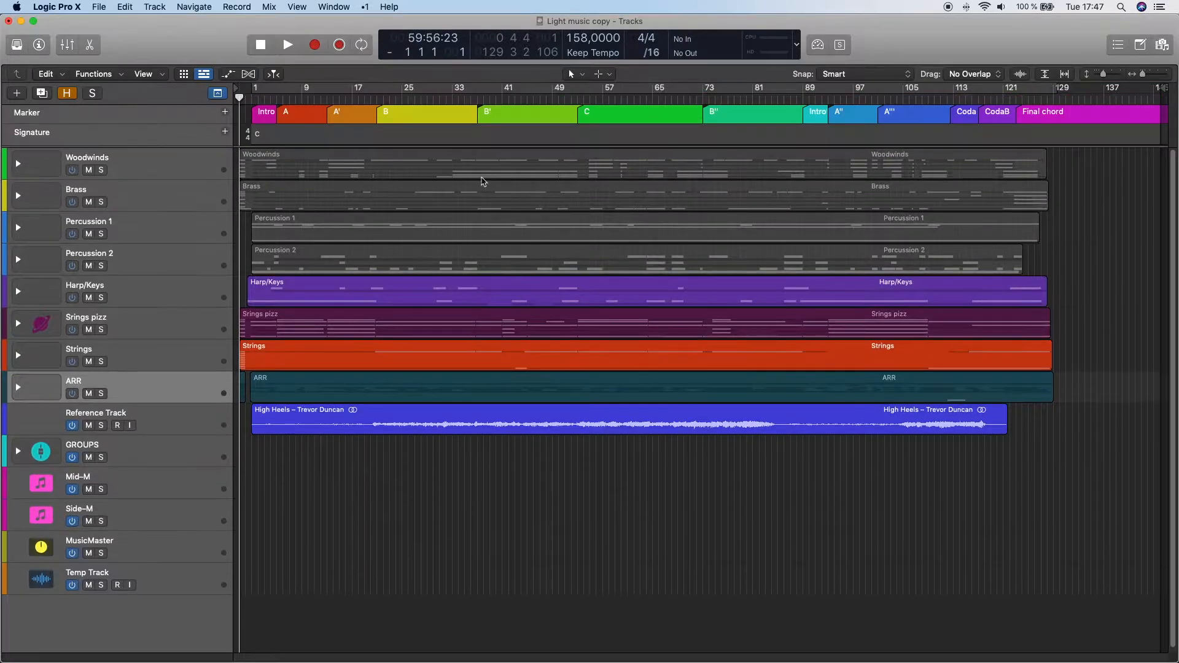
drag(205, 147, 172, 276)
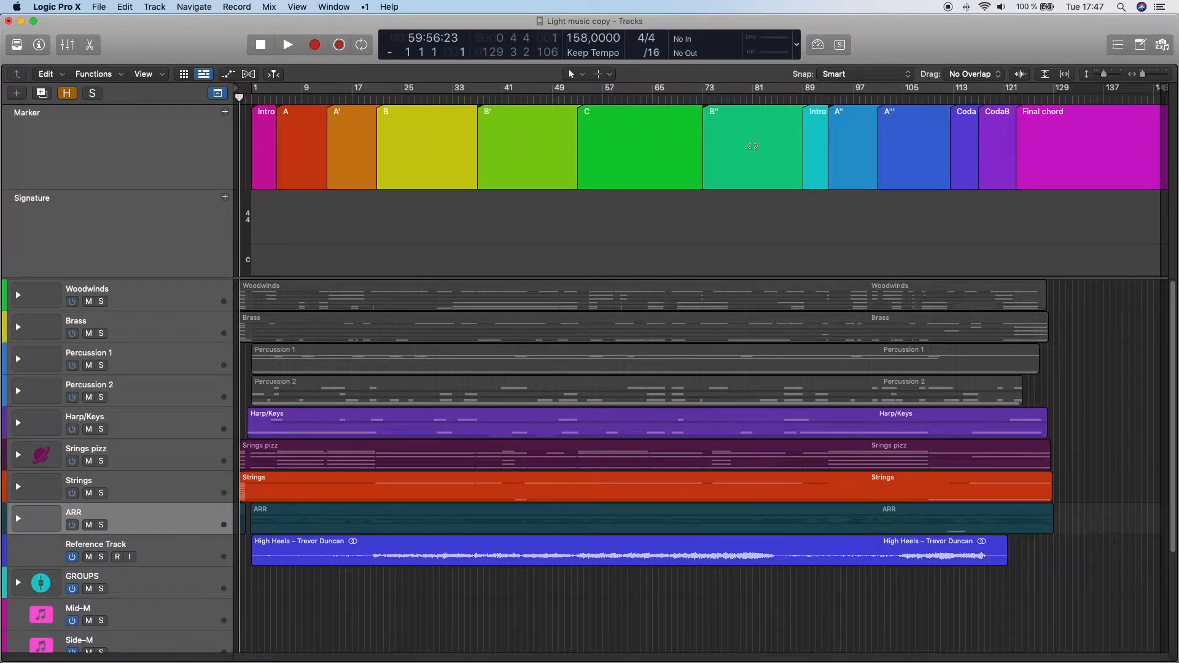
key(g)
- Open the Score editor and play the piano sketch from bar 1 of the Intro, following the notation
key(n)
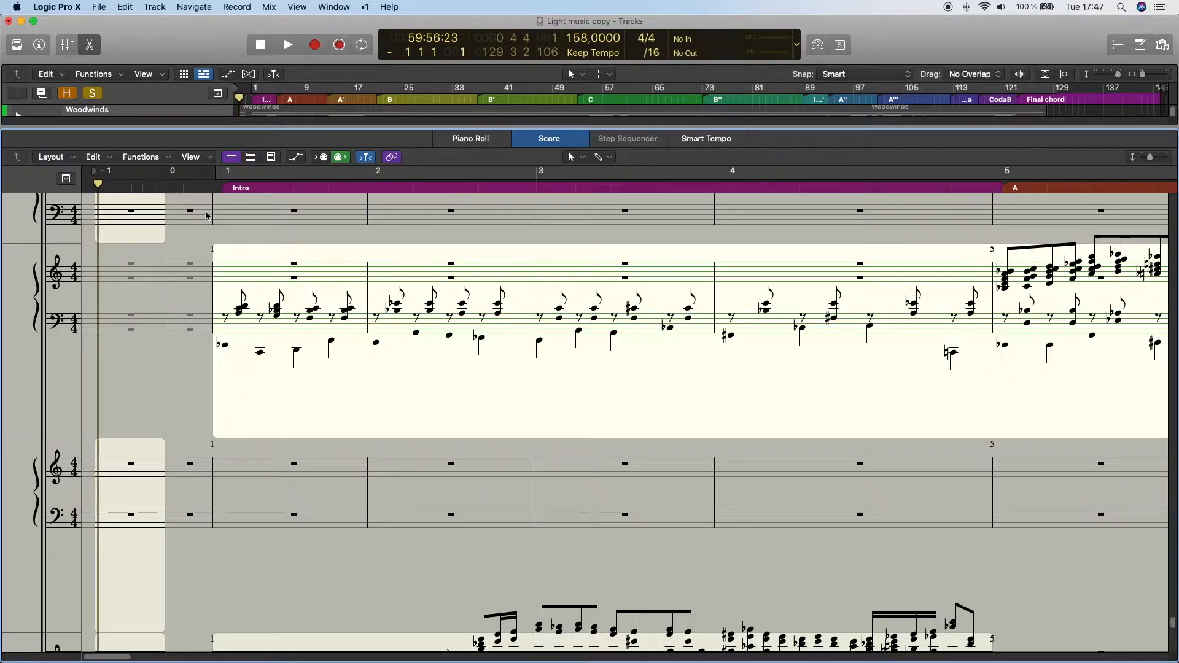
click(214, 187)
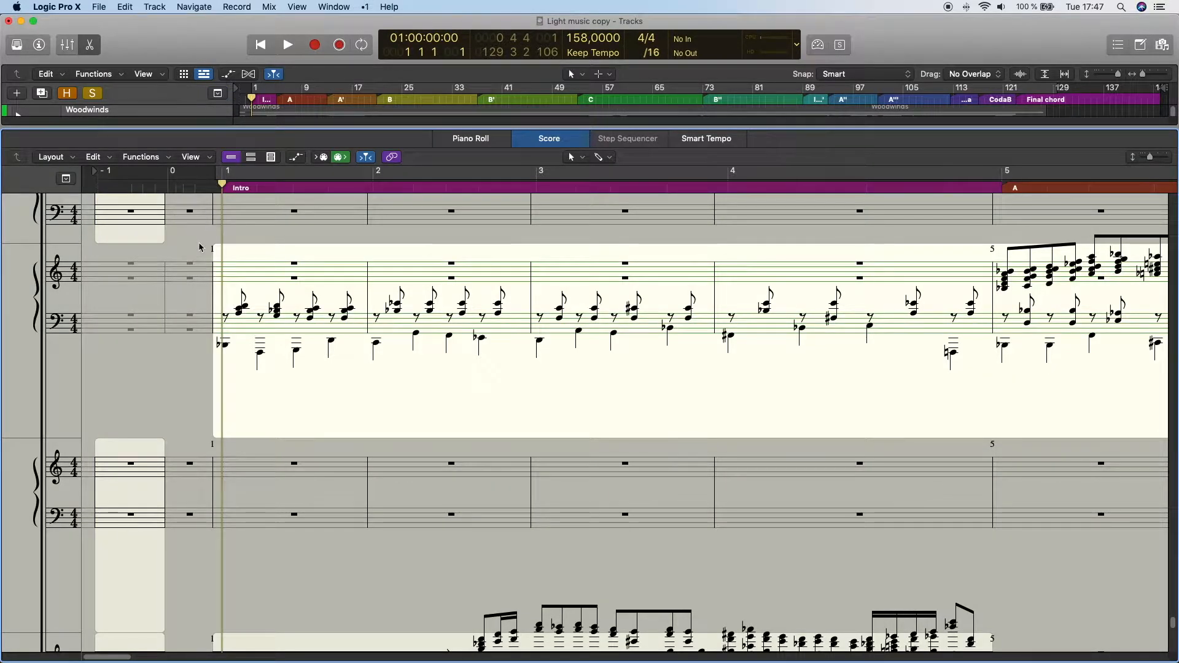
key(space)
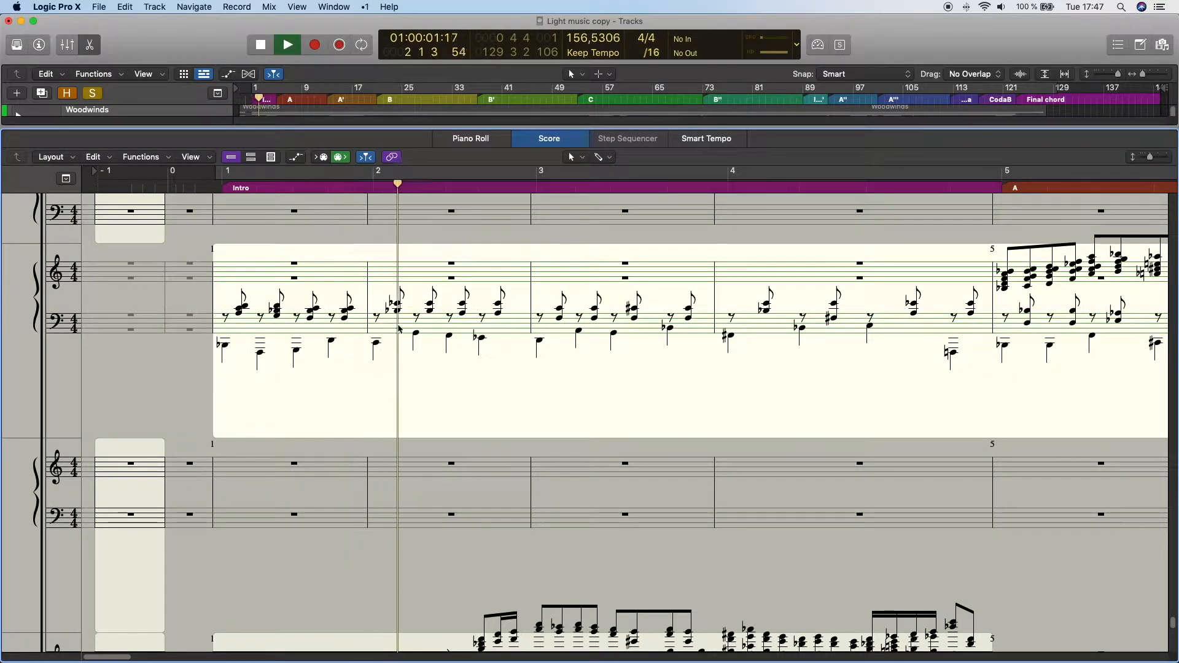
scroll(613, 385, up, 3)
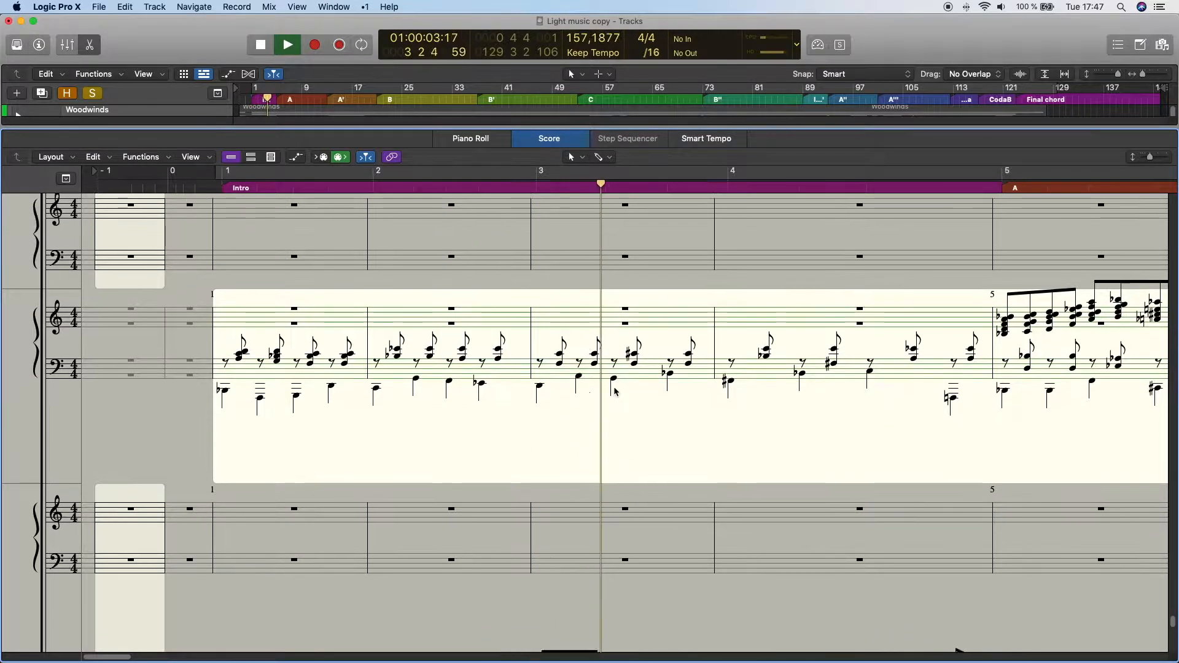
scroll(616, 405, up, 2)
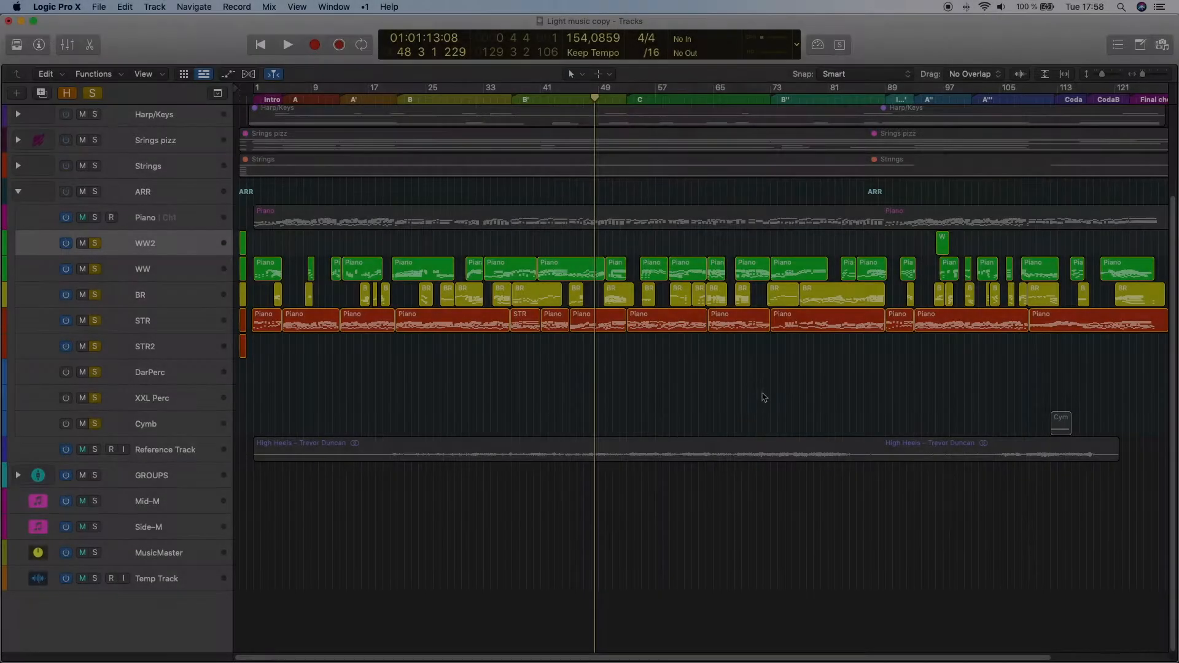
key(Return)
key(Return)
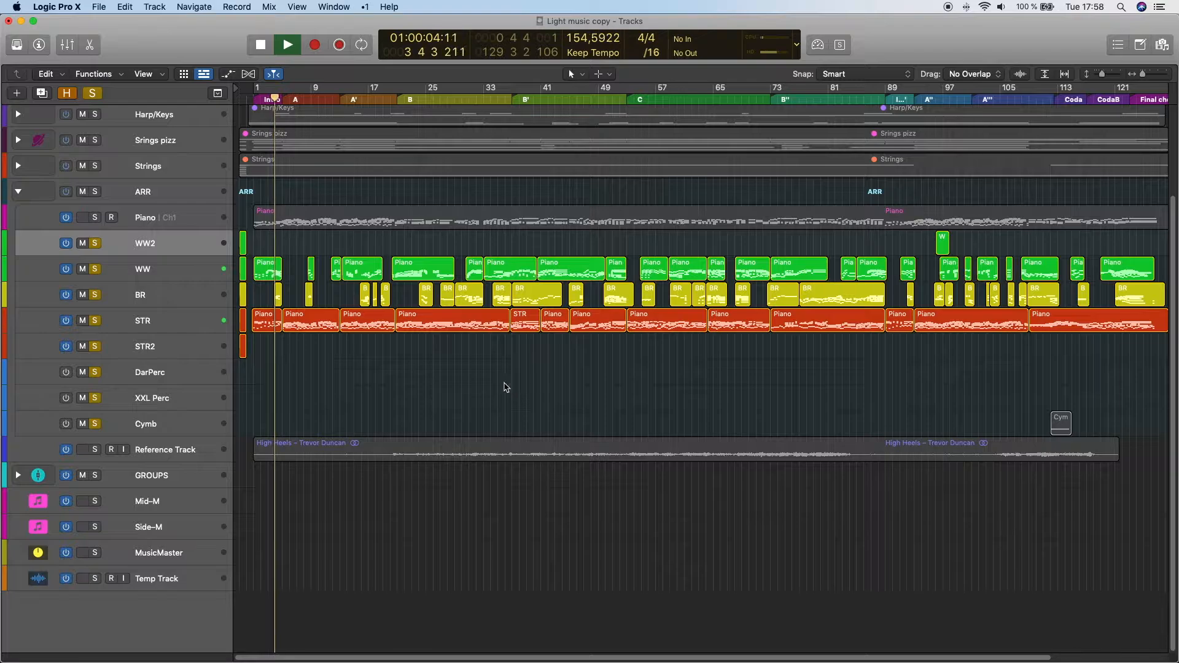
- Go through the sketch tracks inside the ARR stack one by one, from WW down to Cymb, during playback
click(177, 279)
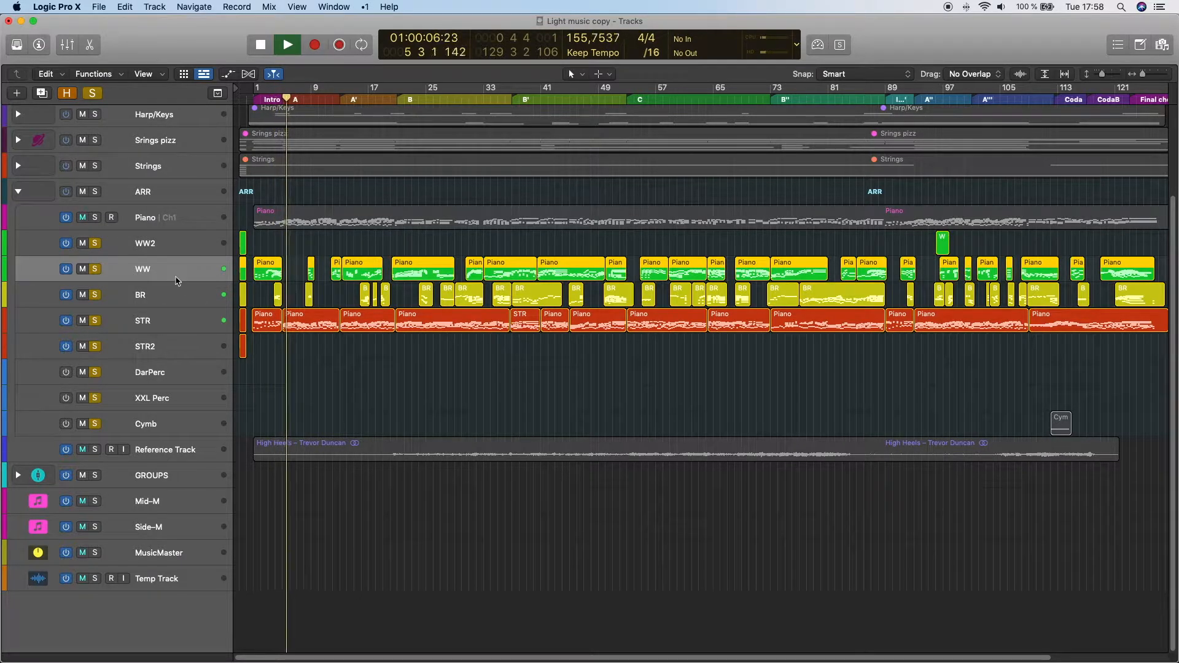
click(183, 323)
click(184, 352)
click(180, 376)
click(177, 401)
click(174, 428)
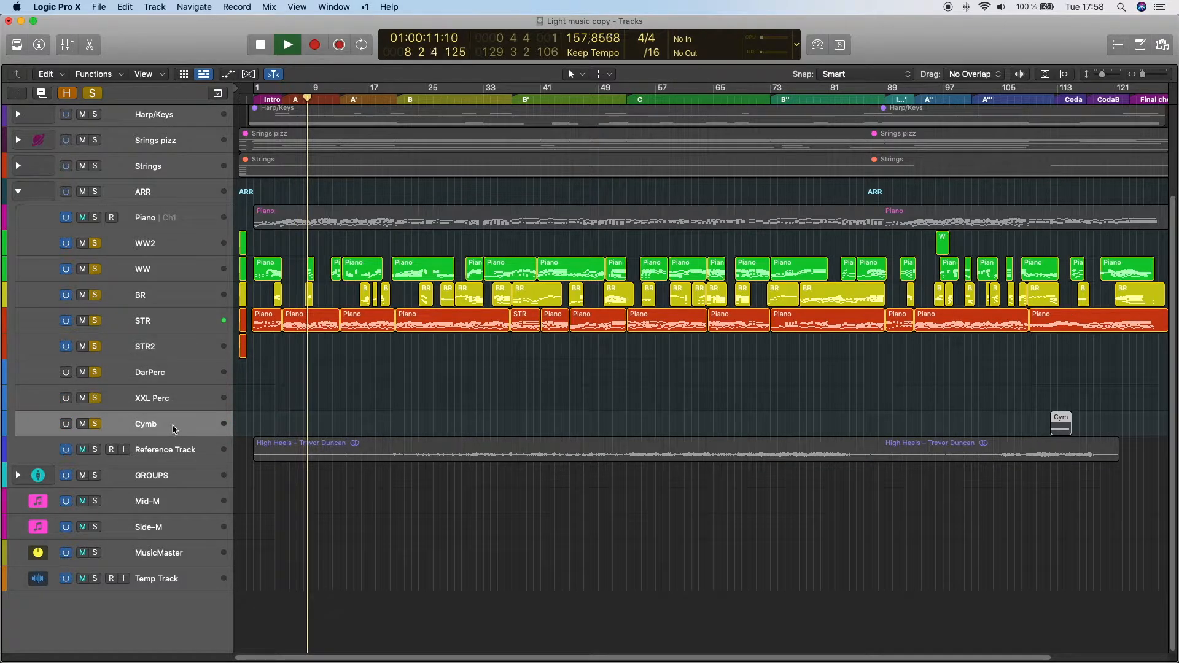
- Select the WW, BR and STR tracks together and increase the track height to enlarge their regions
click(205, 272)
shift+click(207, 323)
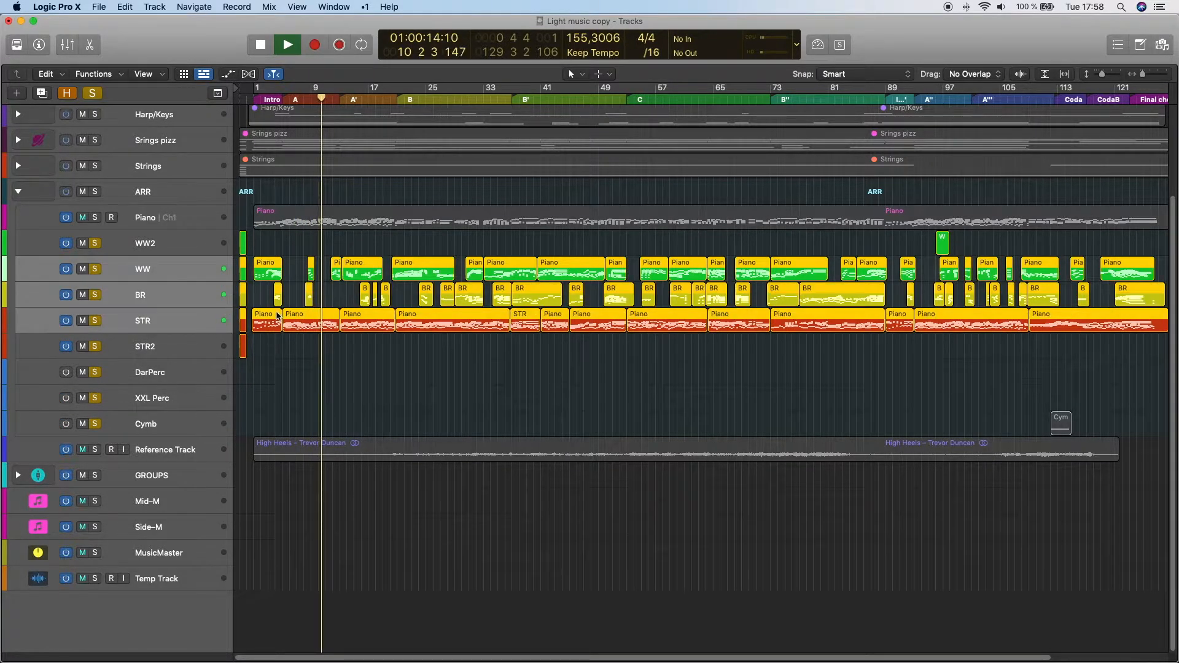
key(super+Down)
key(super+Down)
key(super+Down)
key(super+Down)
key(super+Down)
key(super+Down)
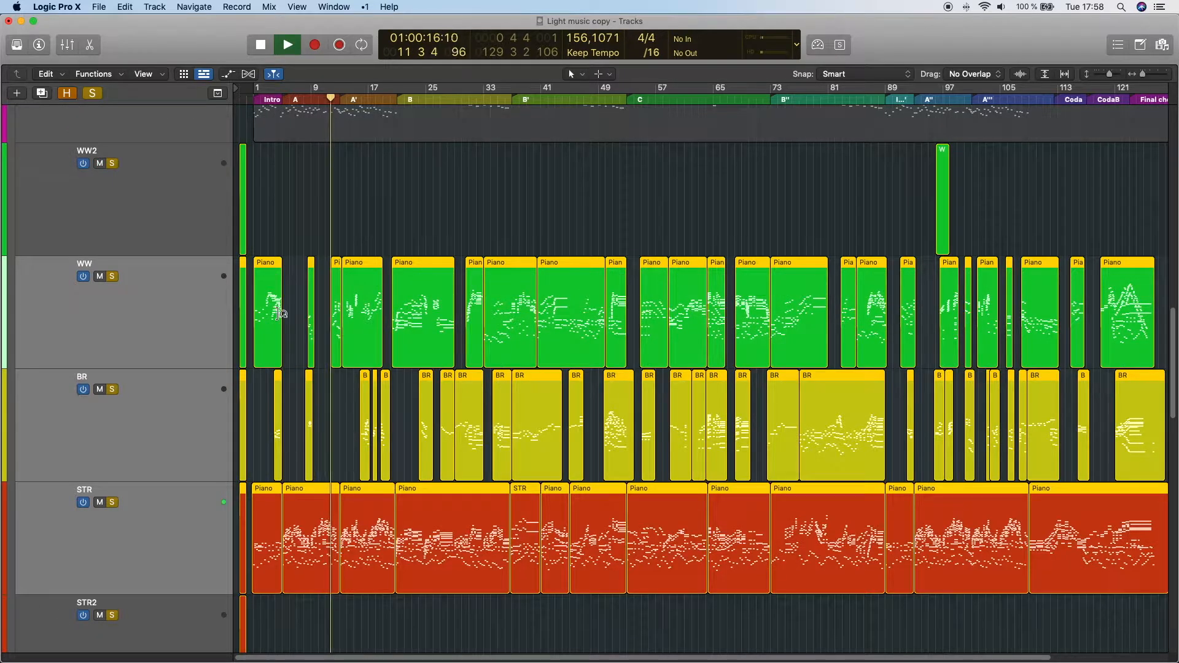
- Open the selected WW, BR and STR regions and view them together as notation in the Score editor
double_click(281, 313)
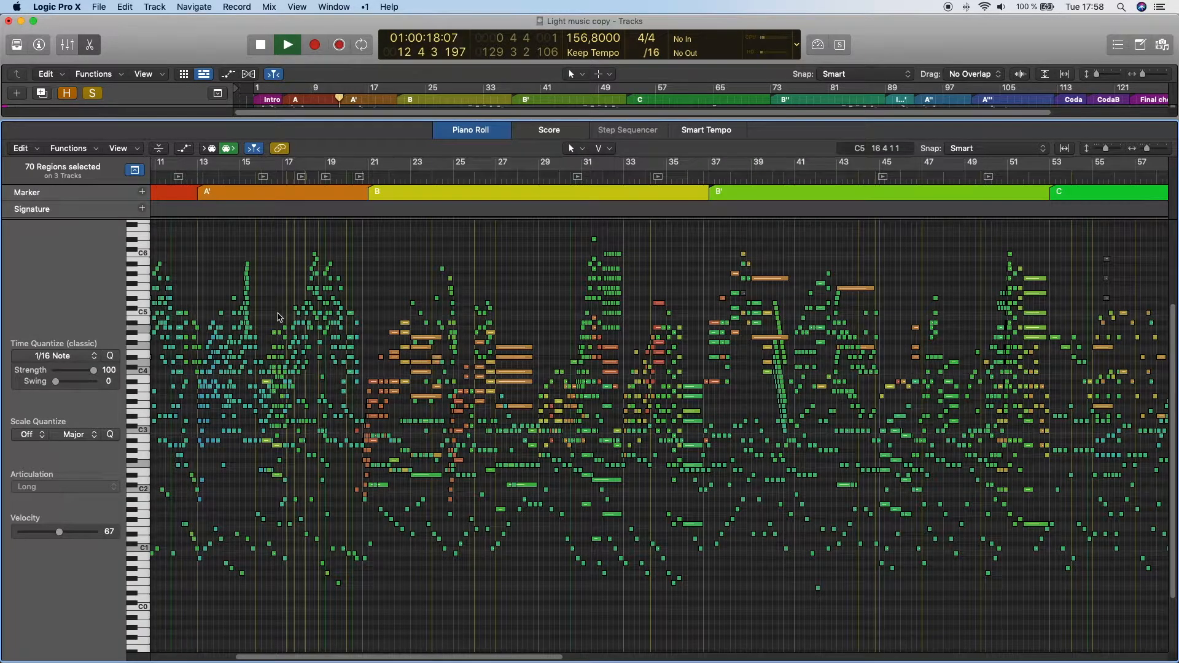
key(n)
scroll(366, 337, down, 5)
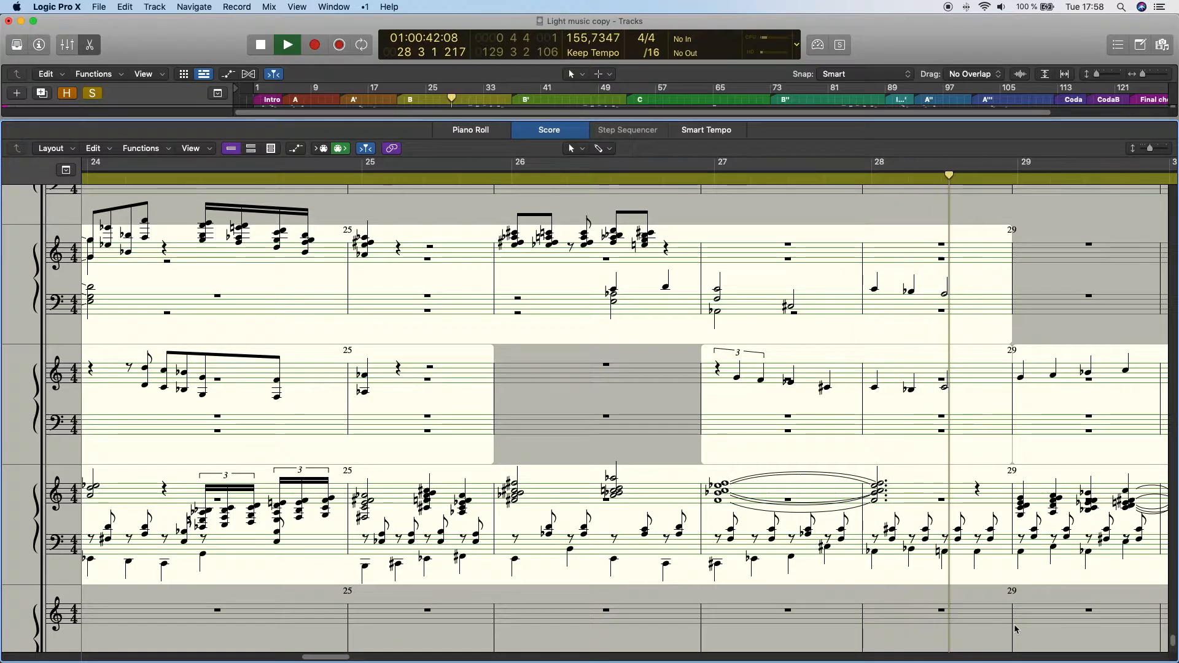
- Display only the WW track's regions in the Piano Roll and view the articulations available for them
key(e)
click(164, 308)
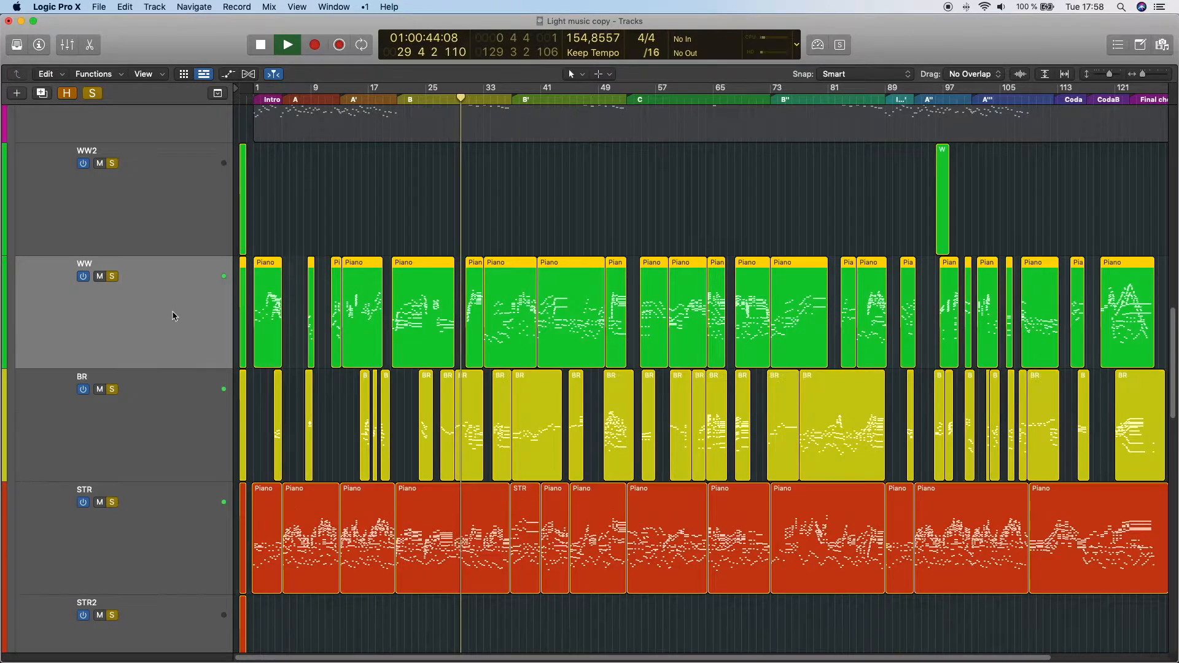
key(e)
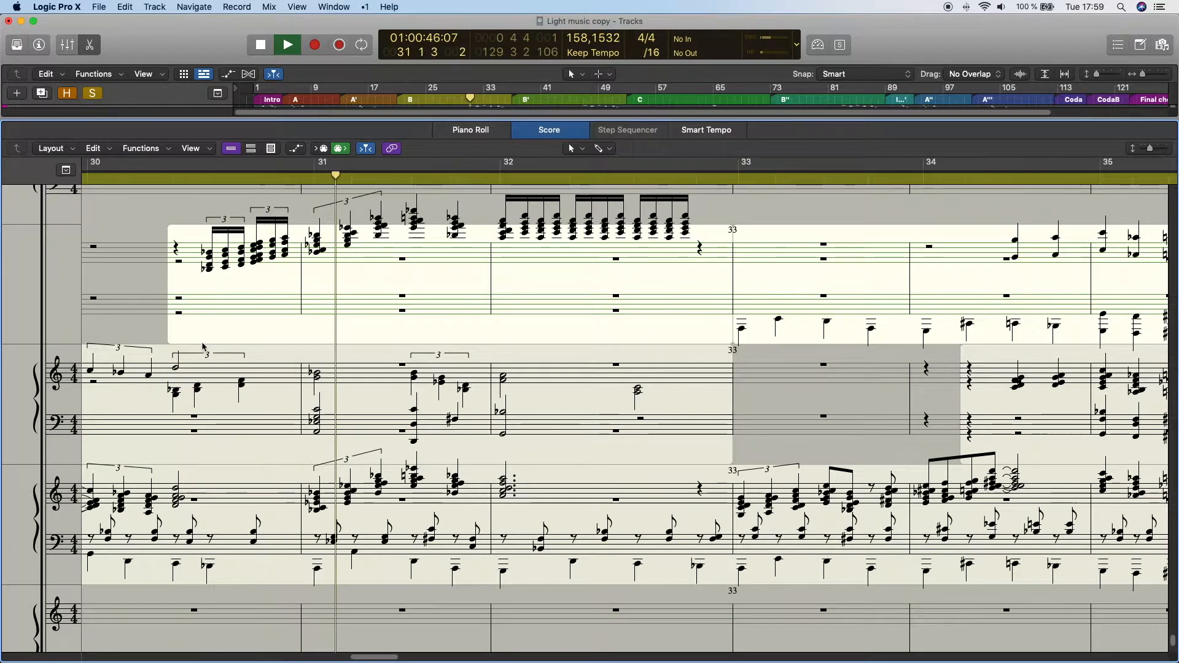
key(p)
click(86, 486)
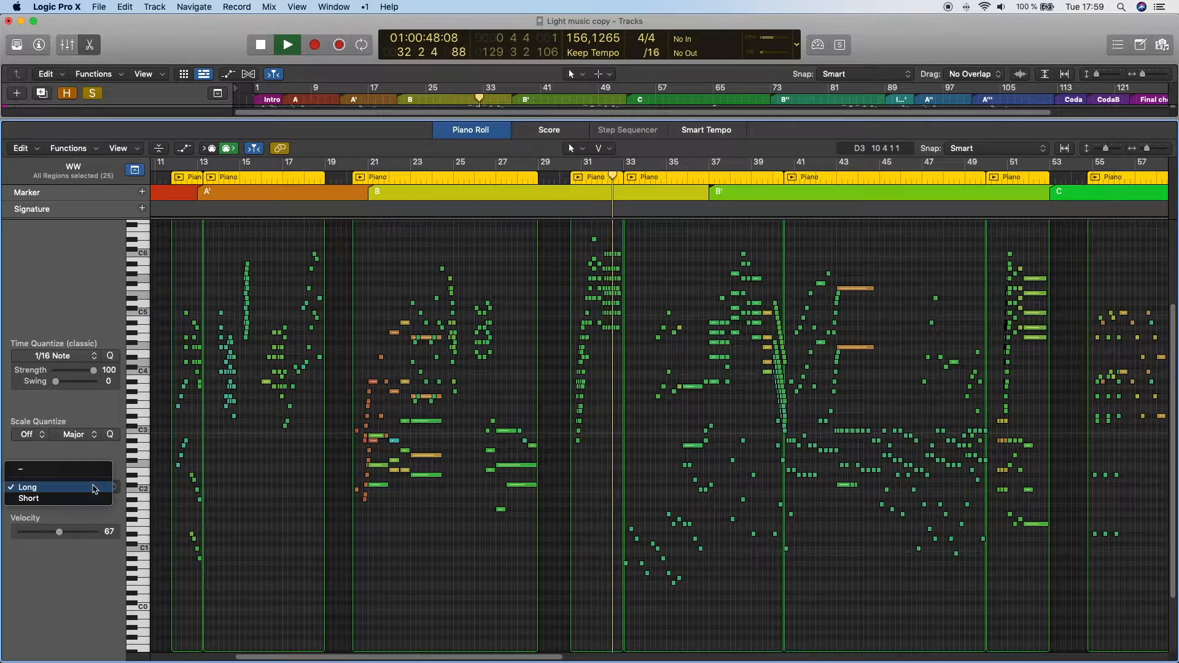
click(308, 529)
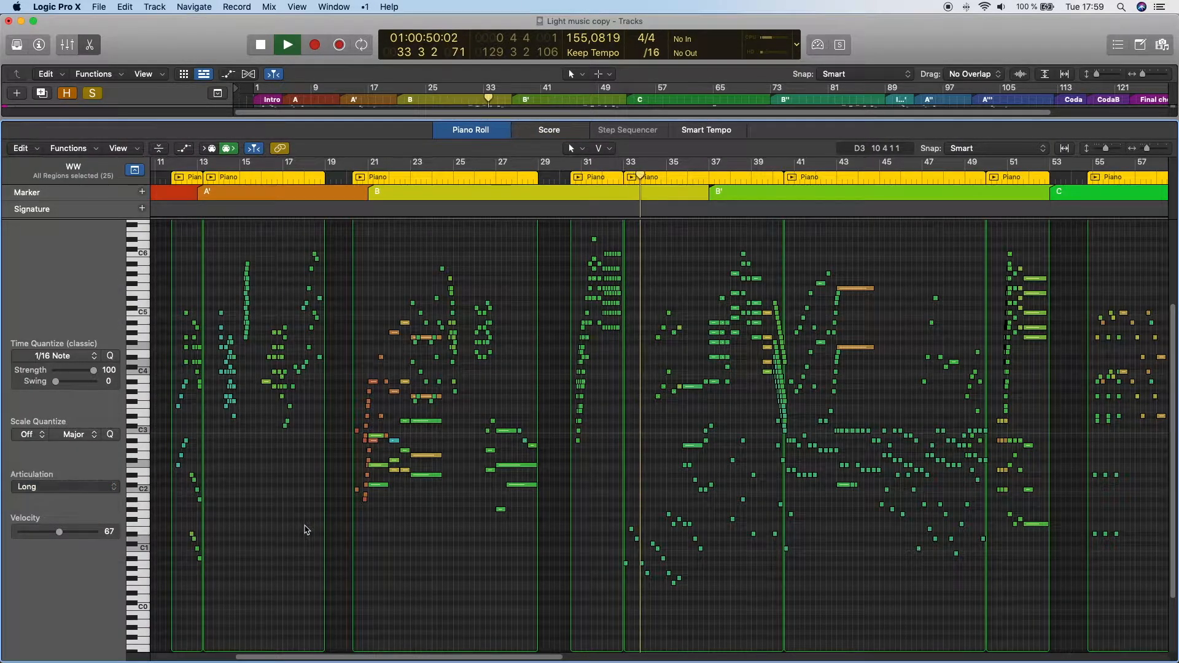
- View the articulations available for the BR and STR tracks in turn, and close the Piano Roll
key(Down)
click(111, 489)
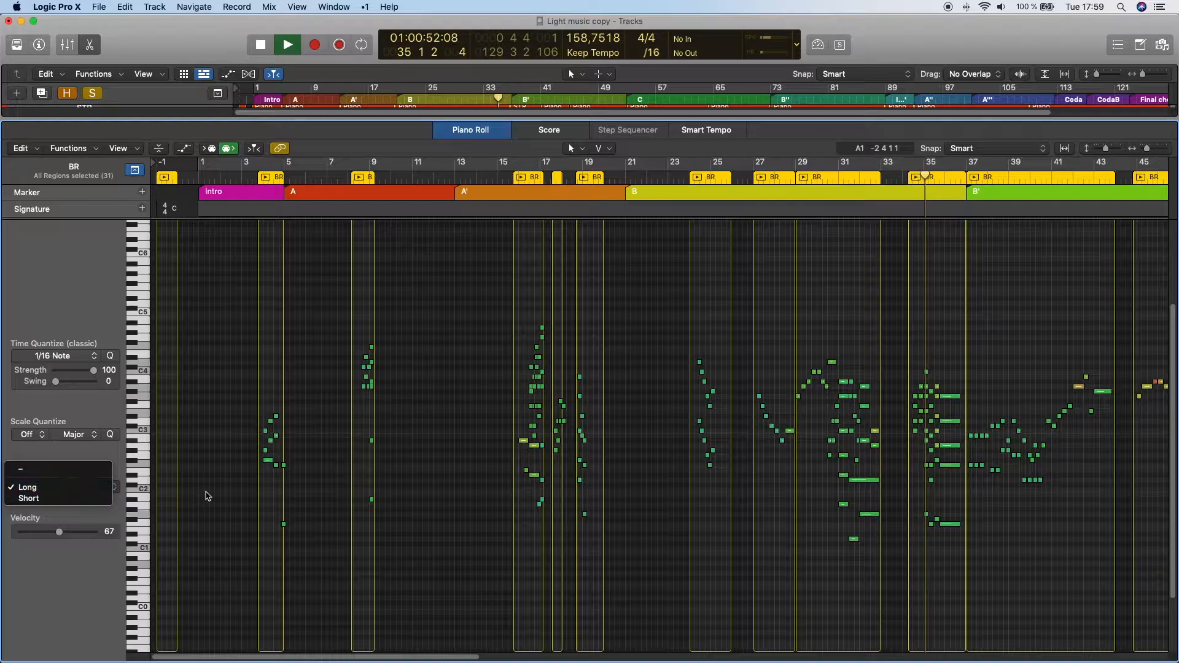
click(208, 494)
key(Down)
click(86, 486)
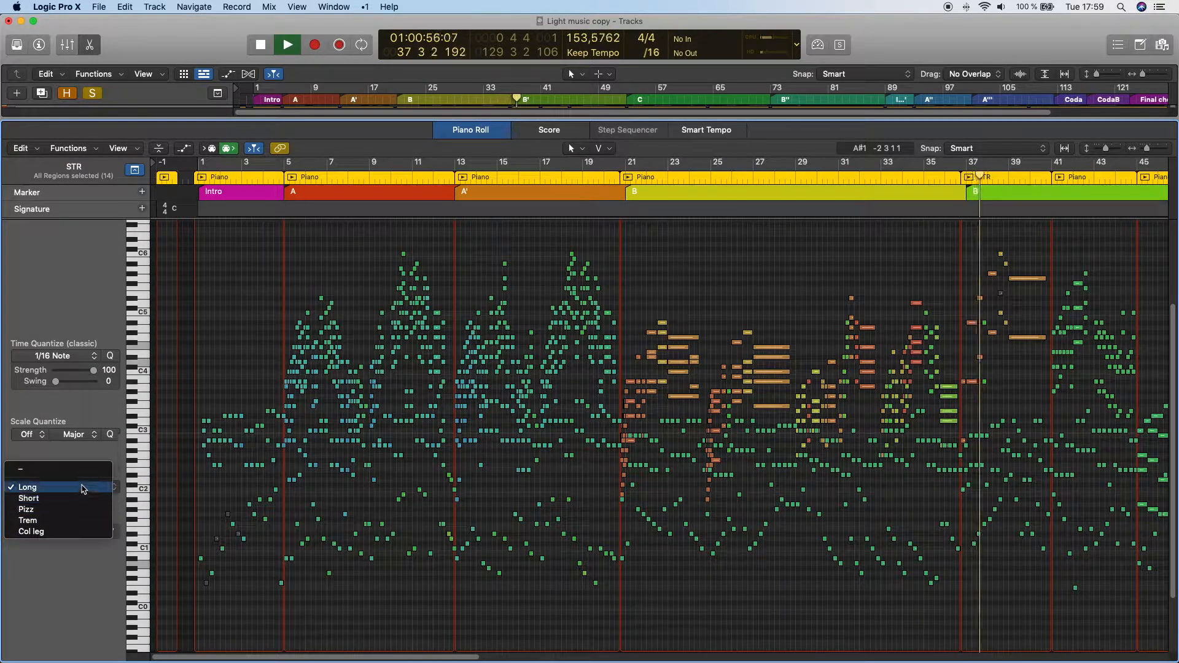
click(247, 371)
key(p)
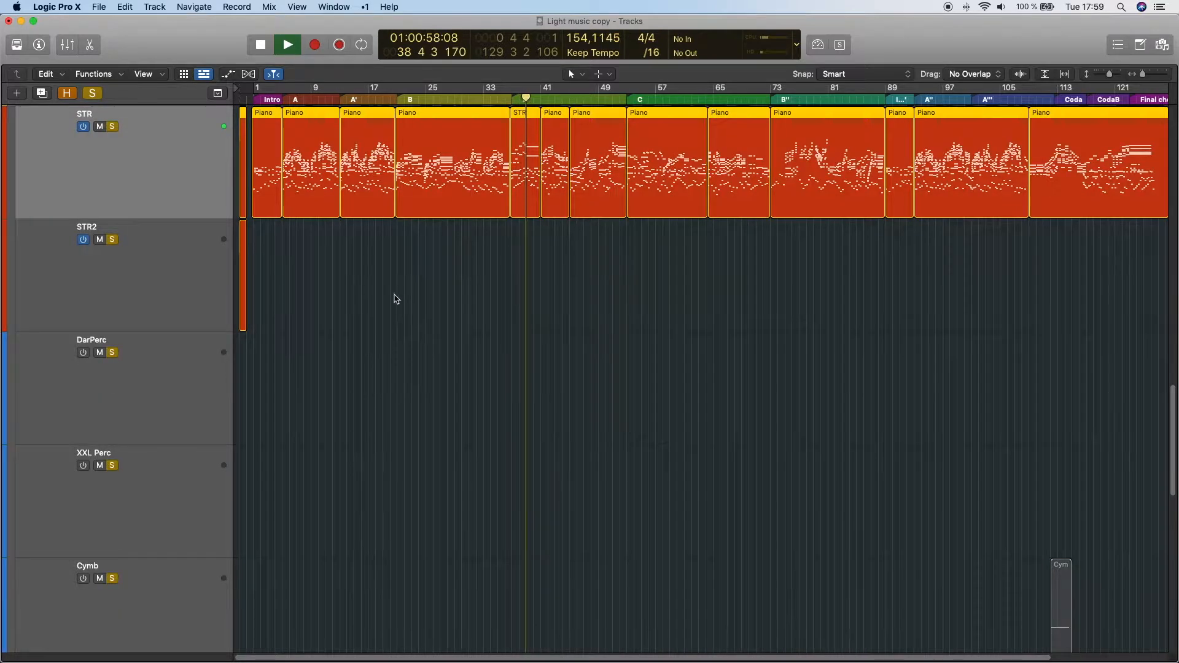
- Reselect the WW, BR and STR tracks and follow their combined notation in the Score editor during playback
scroll(395, 297, up, 5)
scroll(163, 142, up, 2)
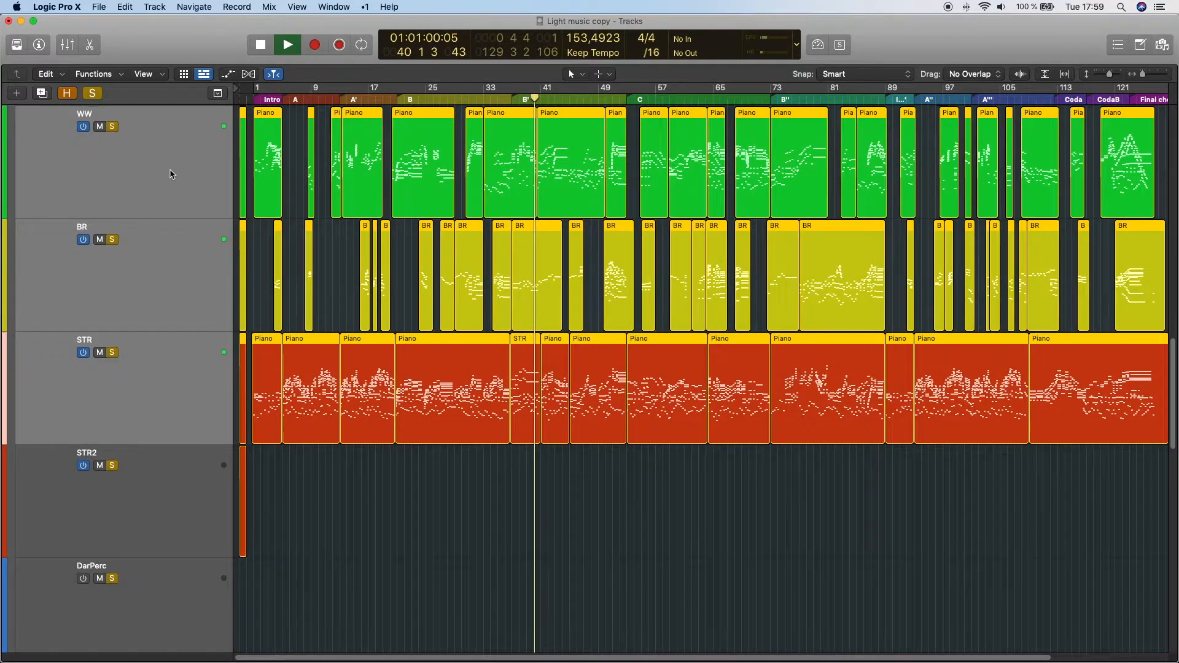
key(p)
key(n)
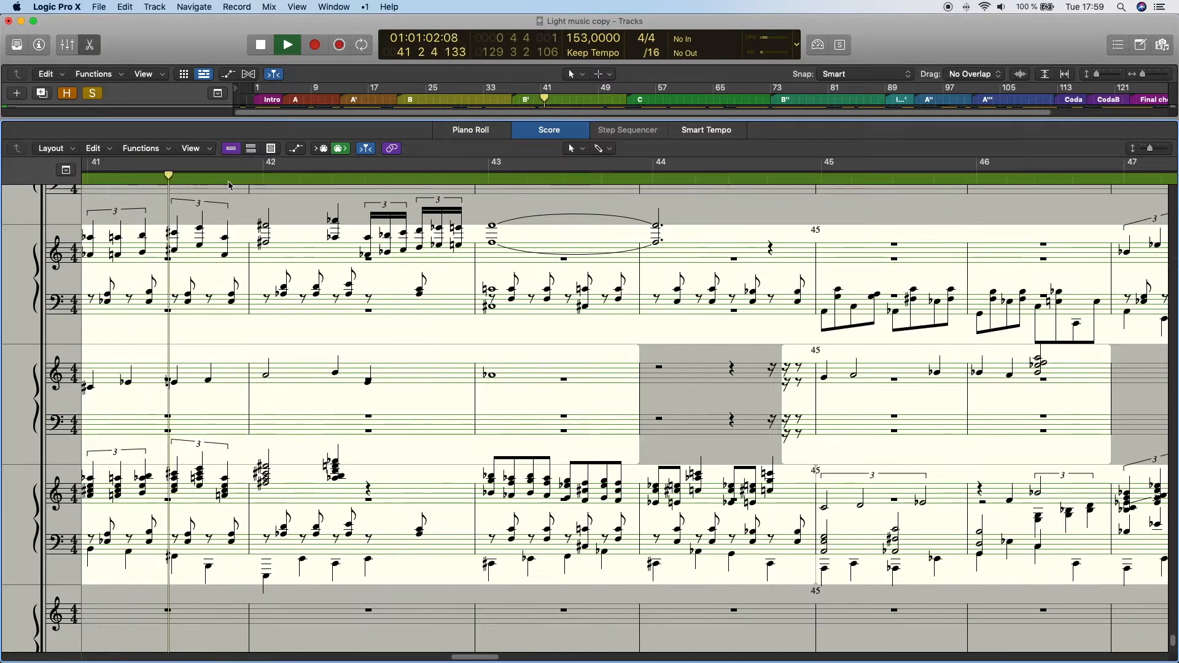
scroll(430, 264, up, 2)
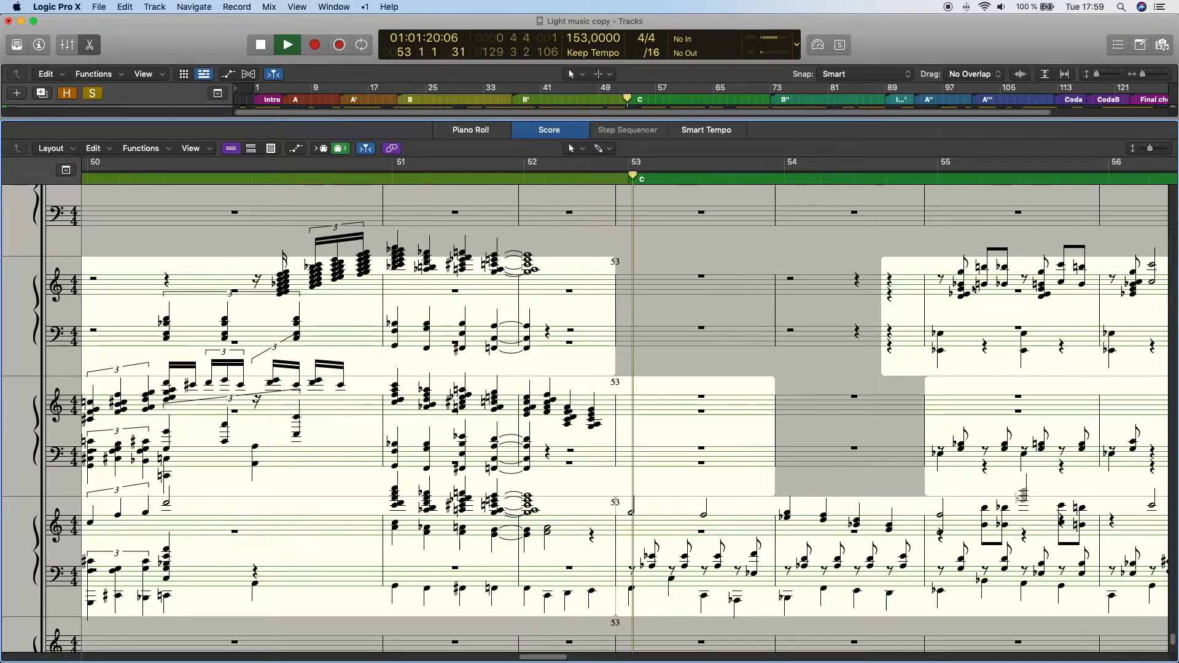
key(p)
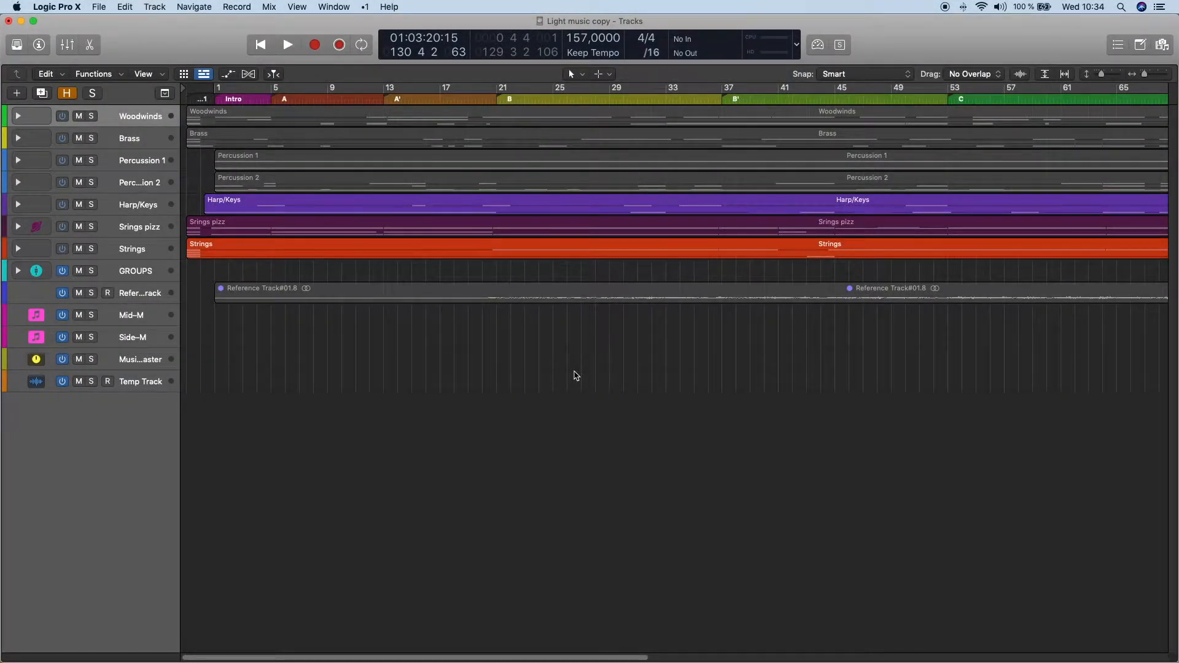
- Show the global tracks, enlarge them vertically and examine the tempo curve from the Intro through section C
key(g)
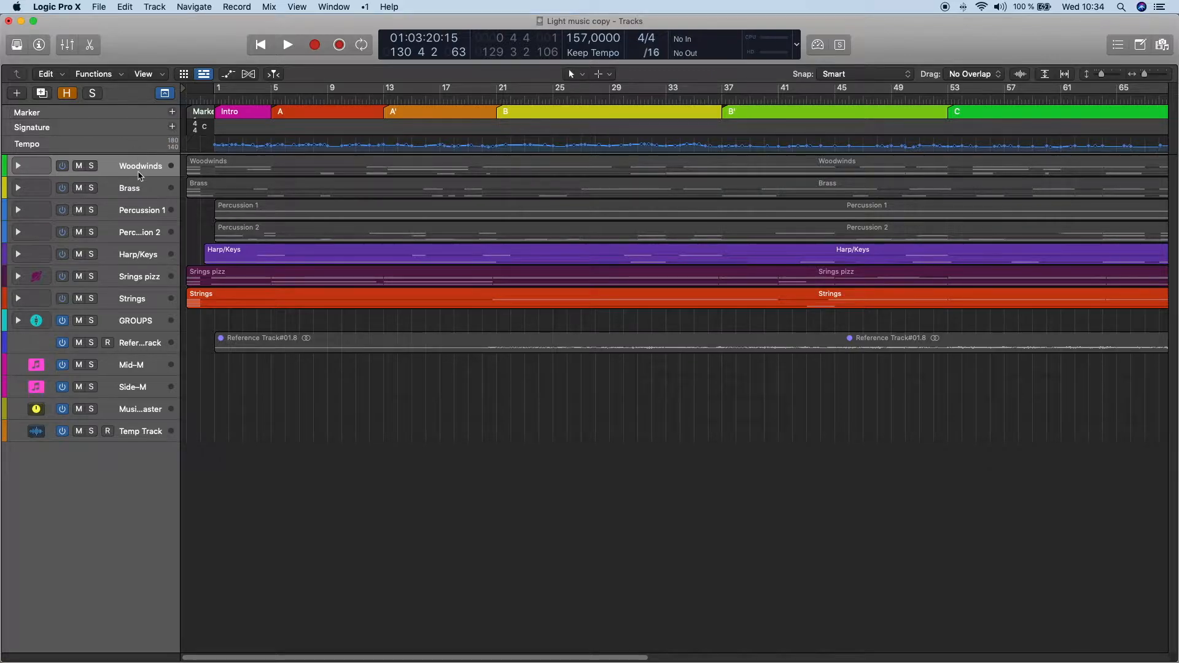
drag(140, 177, 130, 401)
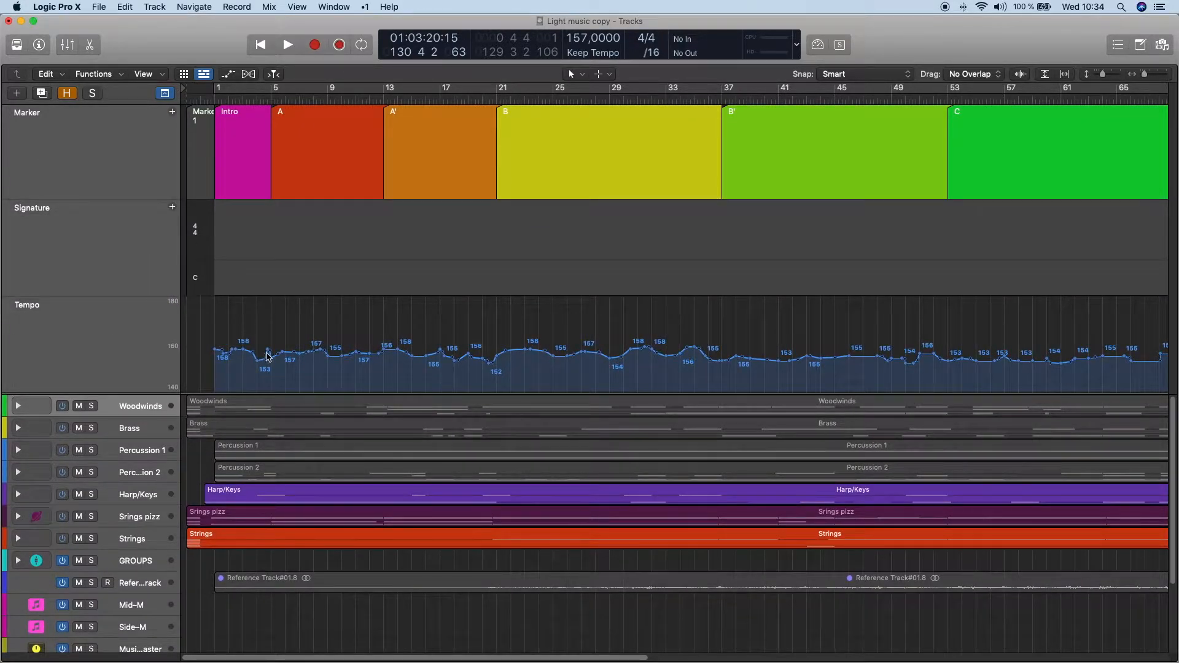
scroll(287, 360, up, 10)
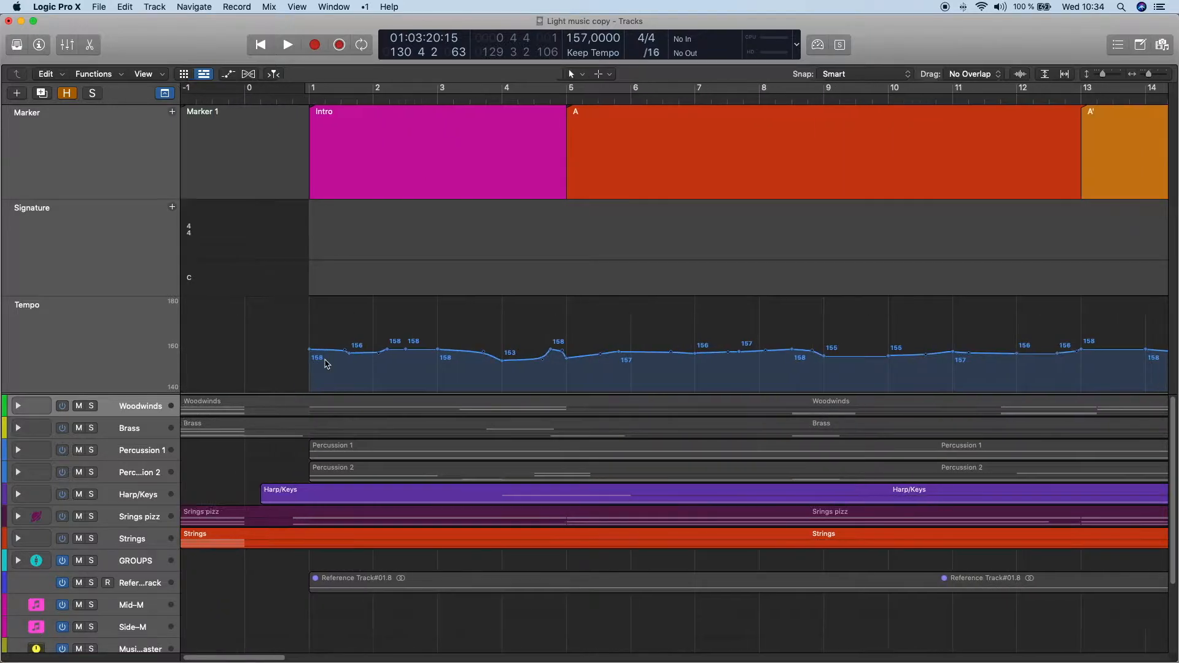
scroll(326, 363, right, 15)
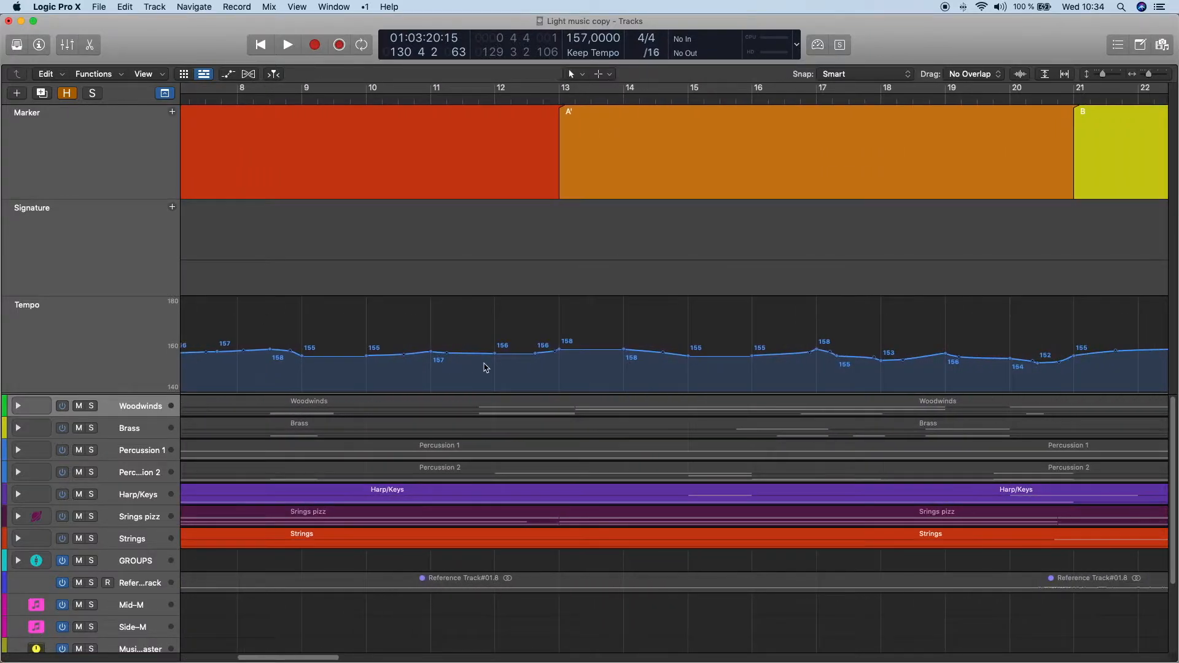
scroll(486, 367, right, 20)
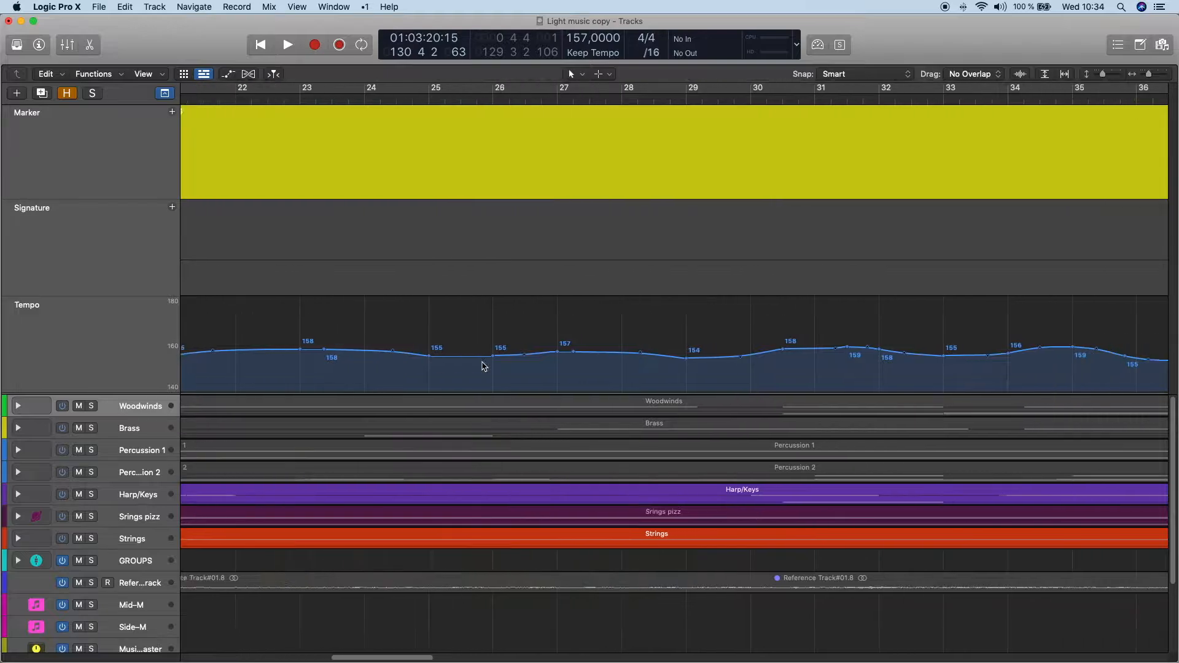
scroll(484, 367, right, 20)
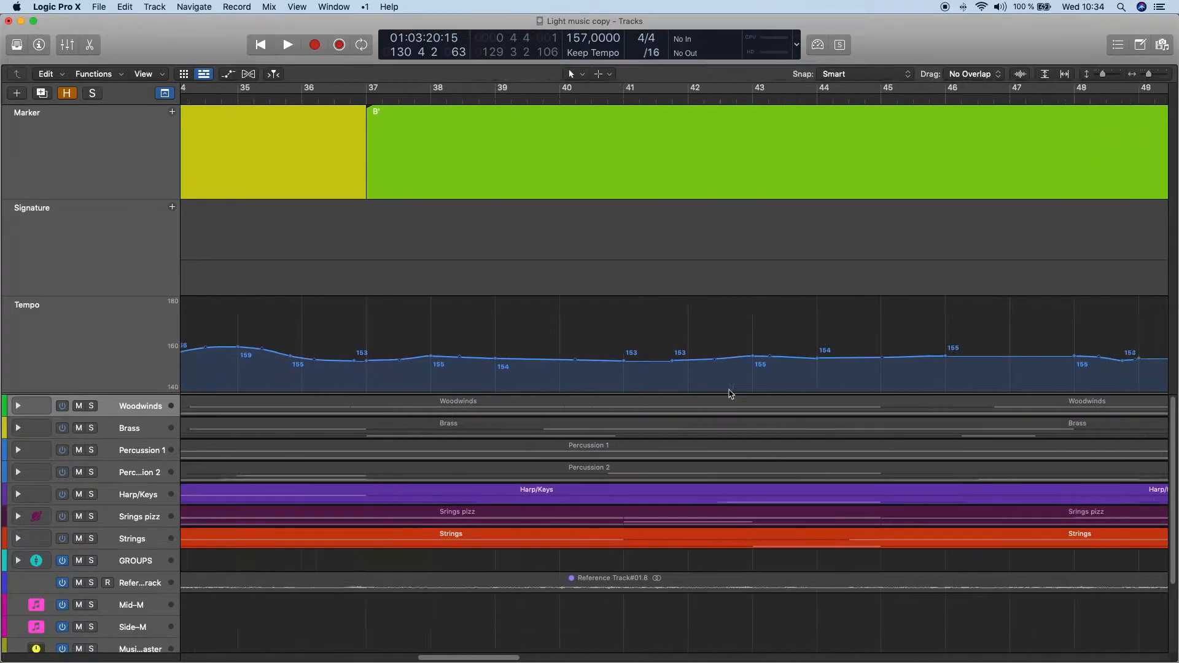
scroll(731, 393, right, 20)
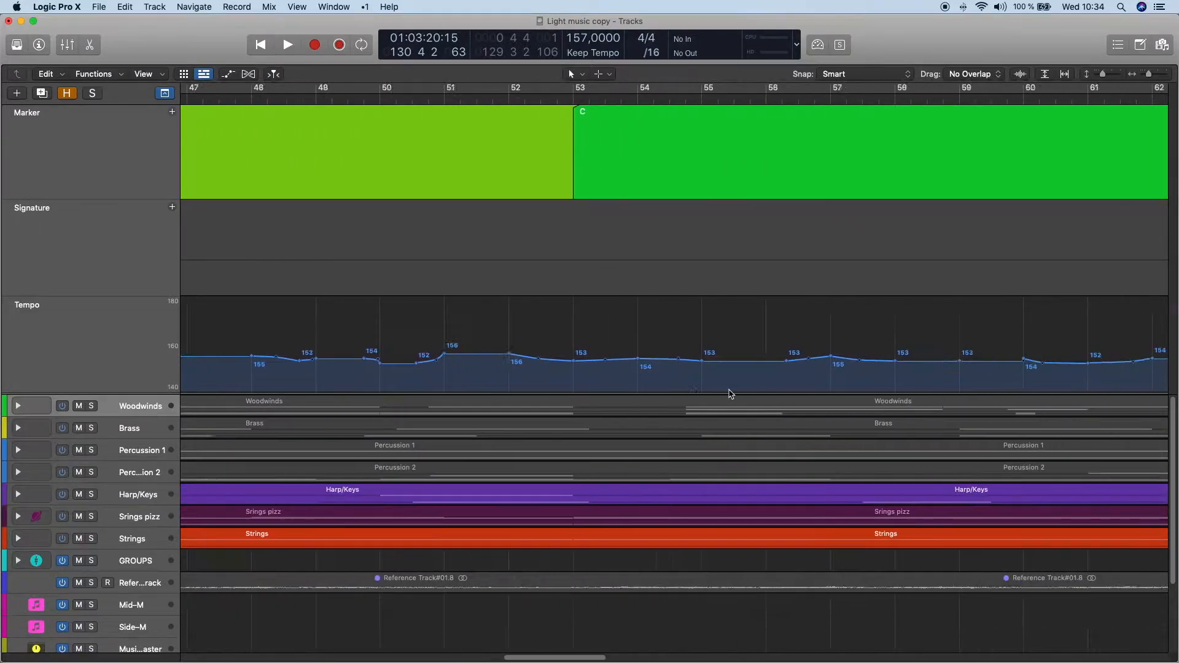
scroll(730, 394, right, 16)
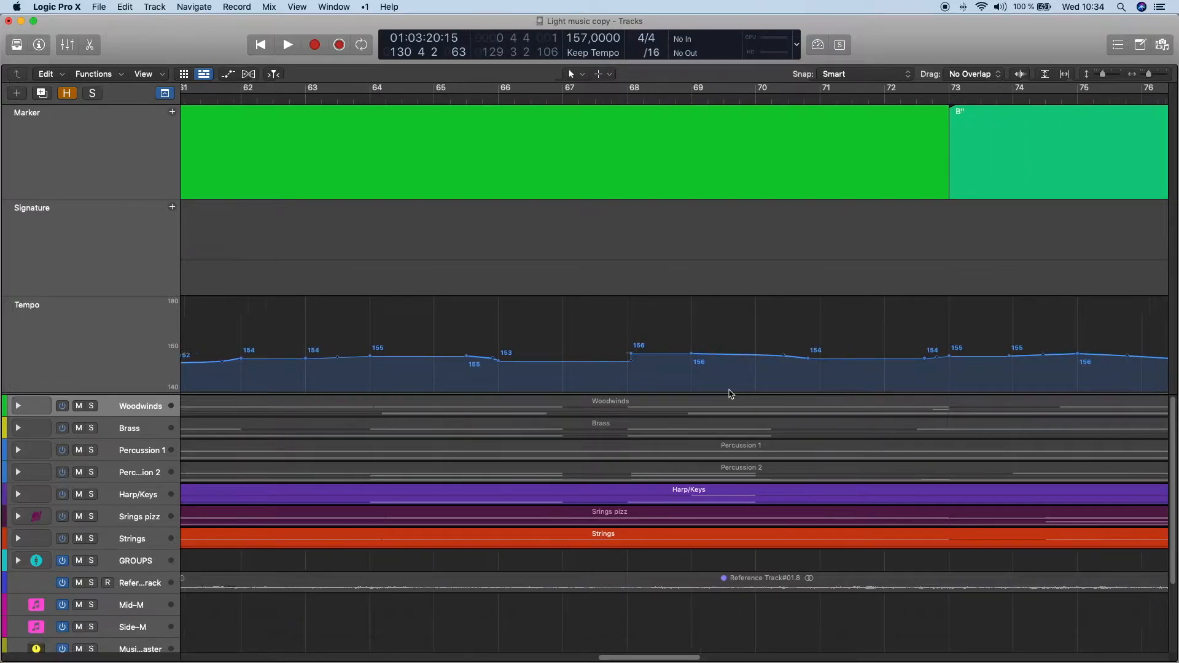
scroll(730, 393, right, 7)
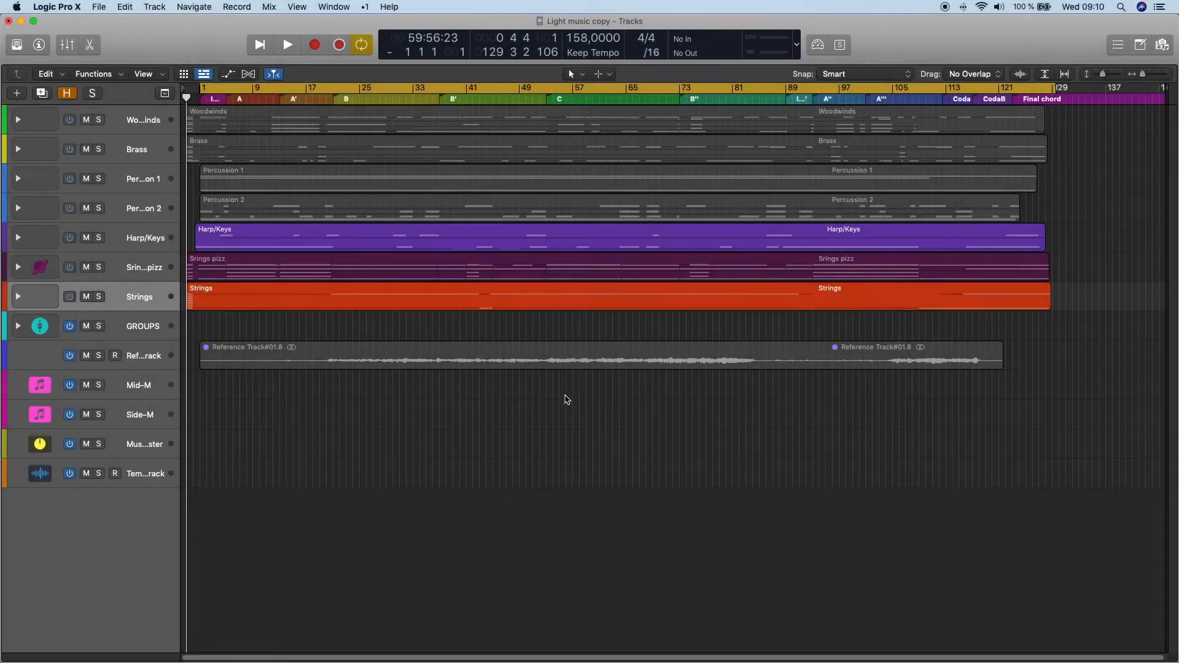
- Expand the Woodwinds stack with its WW Leg, WW Stac+ and WW Tr substacks and look through their tracks
click(122, 121)
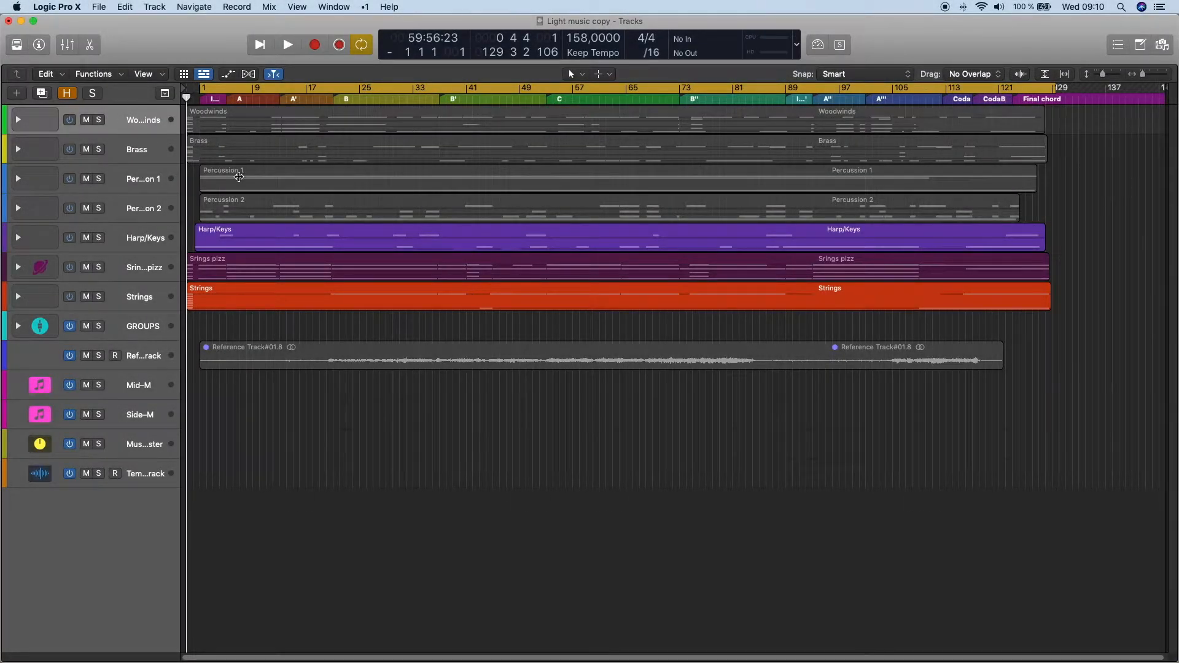
key(Right)
key(super+Up)
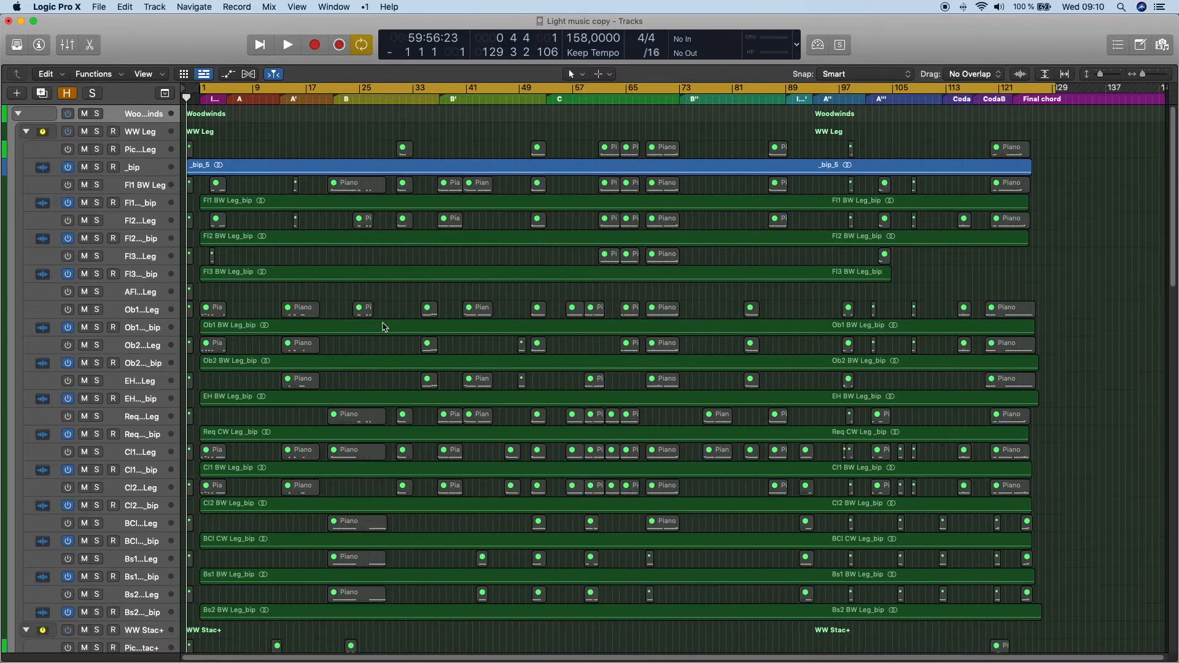
scroll(384, 326, down, 10)
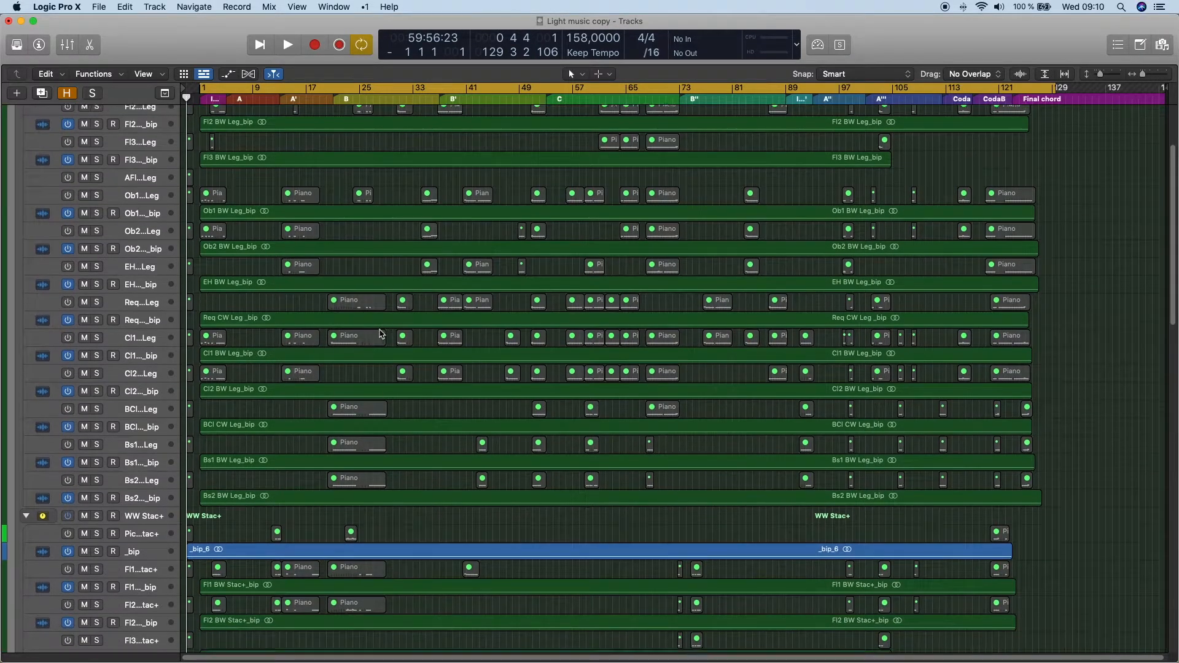
scroll(380, 338, down, 20)
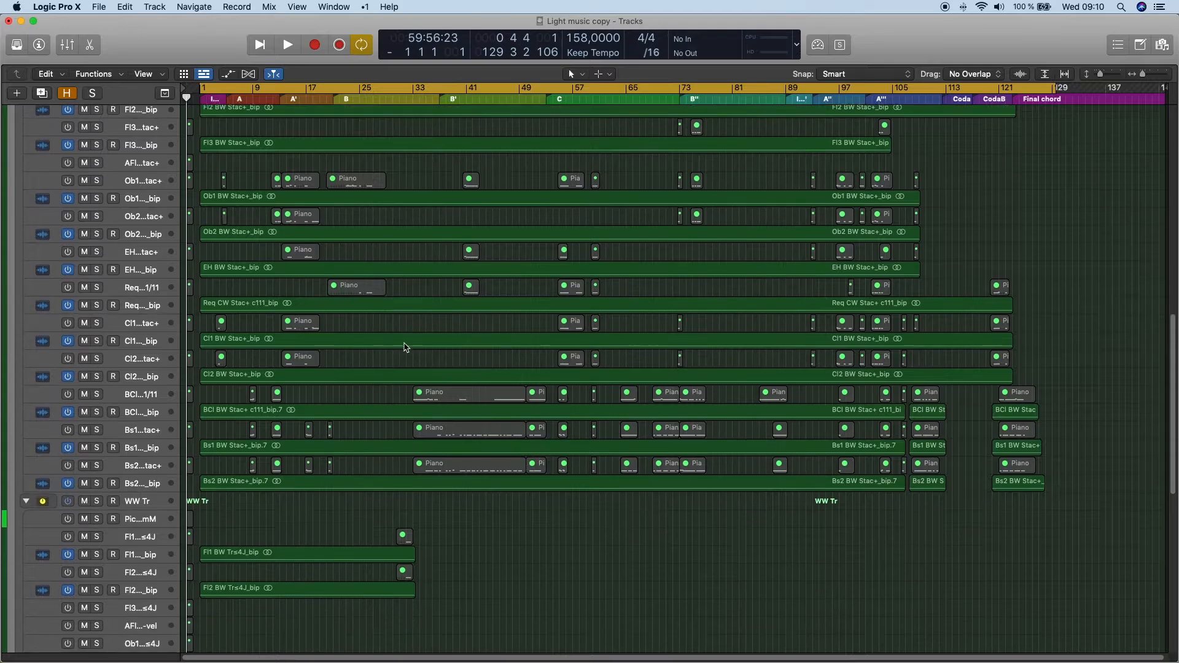
scroll(393, 369, down, 10)
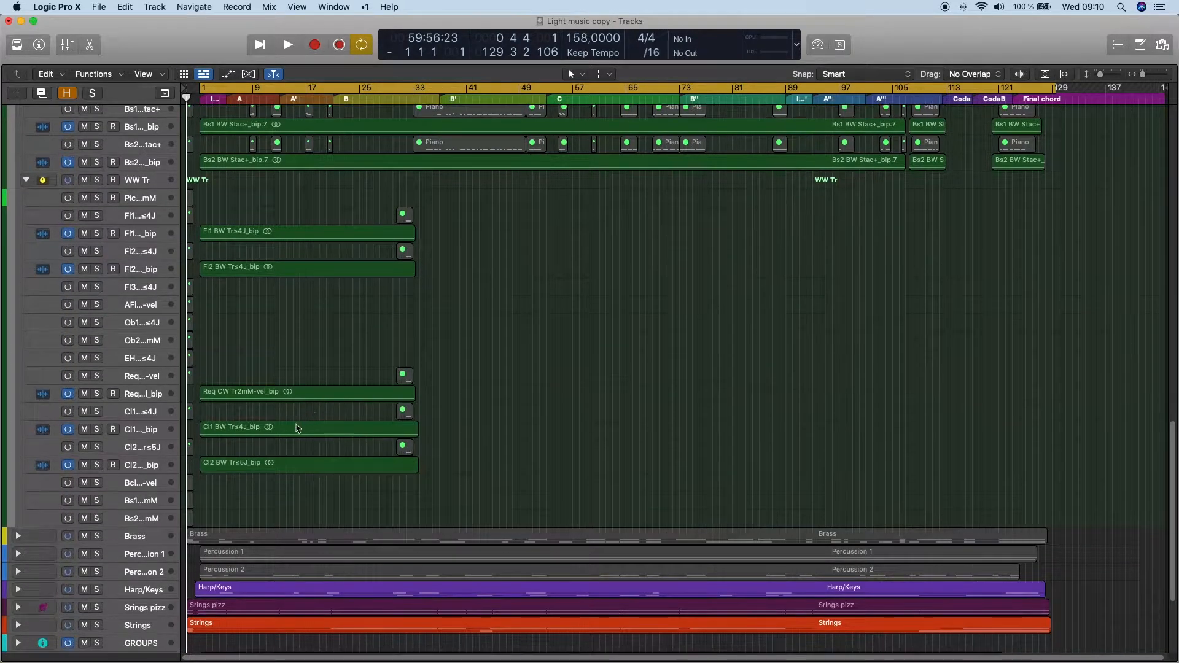
- Expand the Brass stack and look through its BRASSY-Sassy, BR Leg/sus and BR Marc/shorts tracks
scroll(323, 490, down, 15)
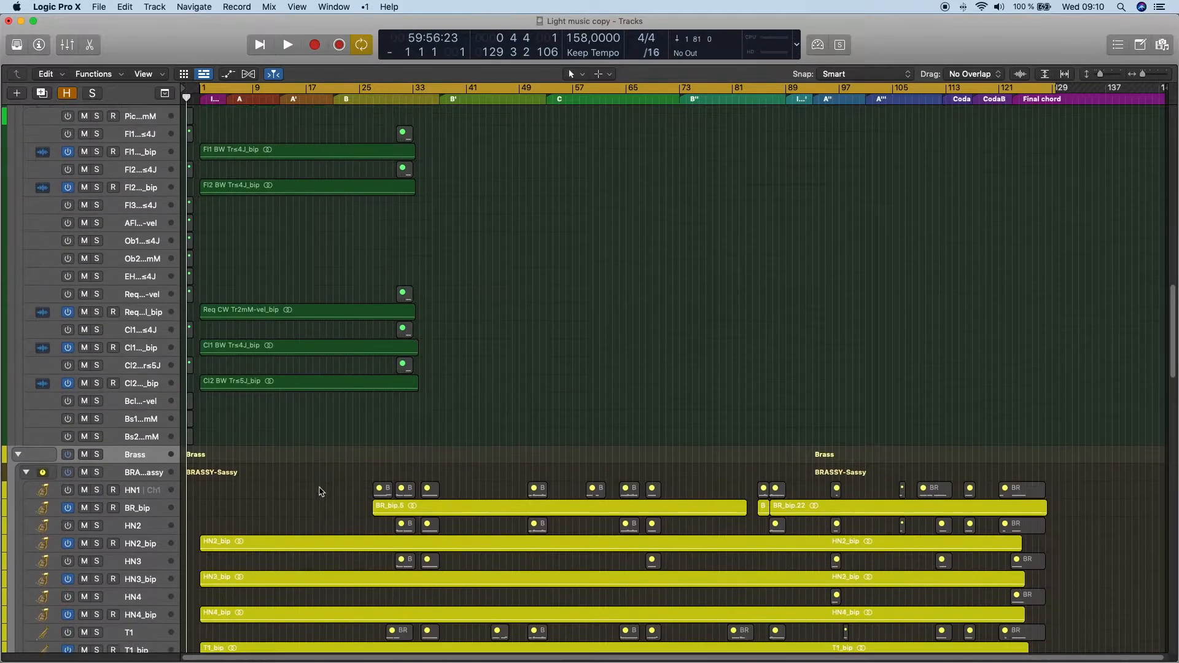
scroll(331, 484, down, 20)
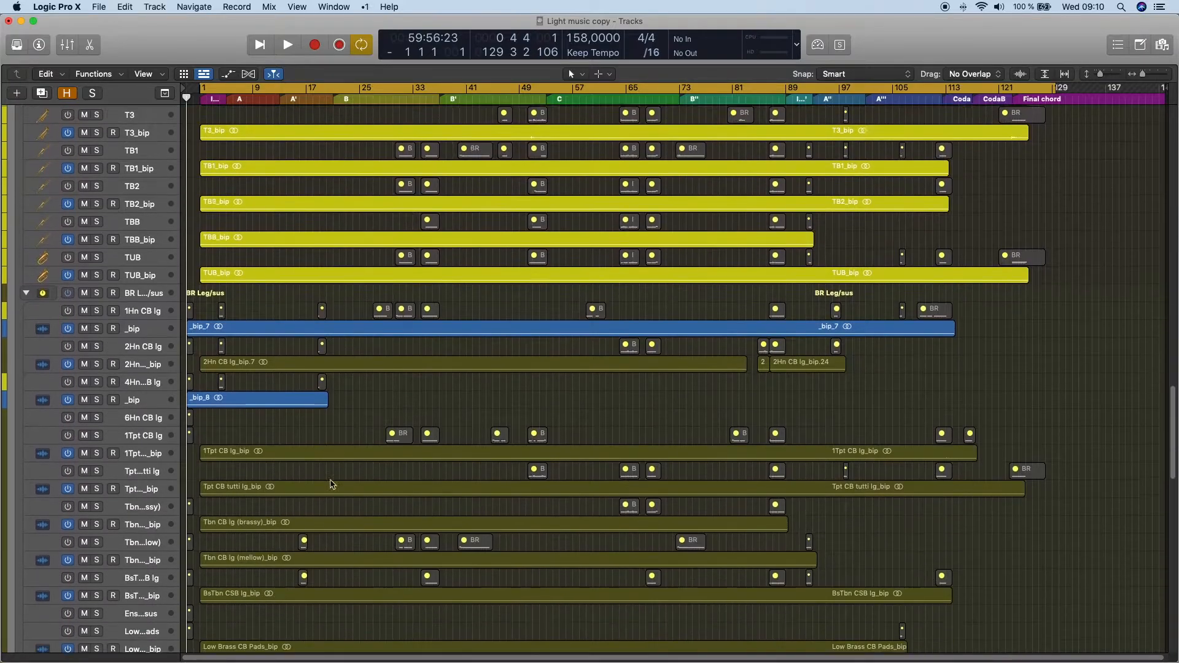
scroll(332, 484, down, 20)
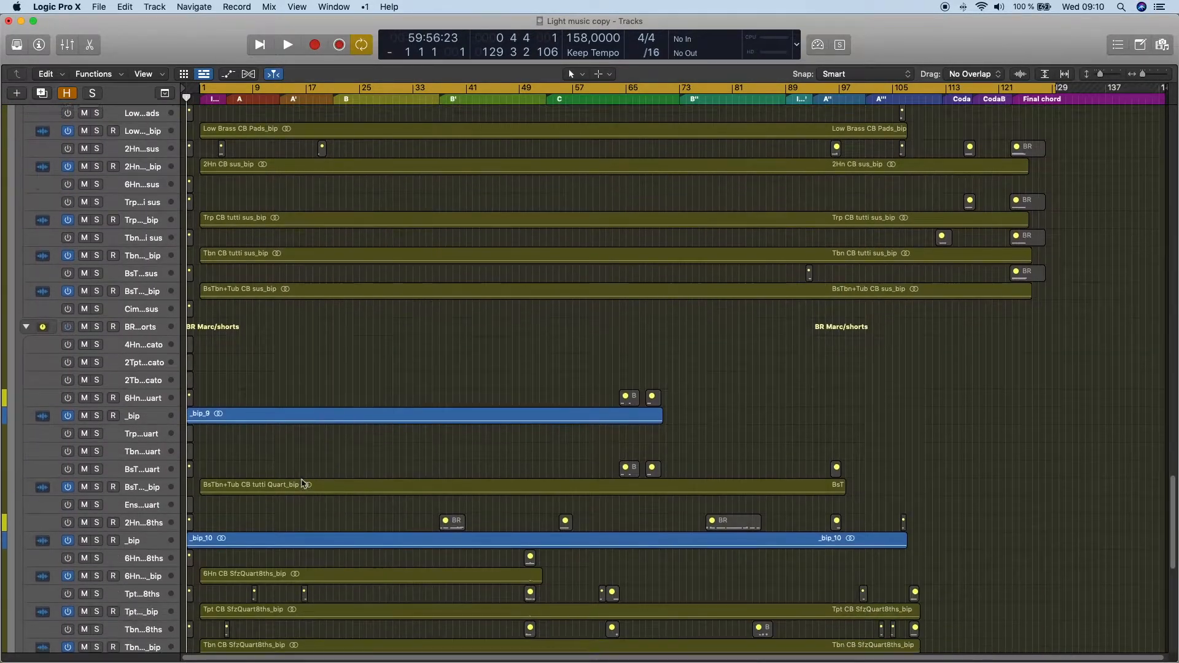
scroll(276, 482, down, 4)
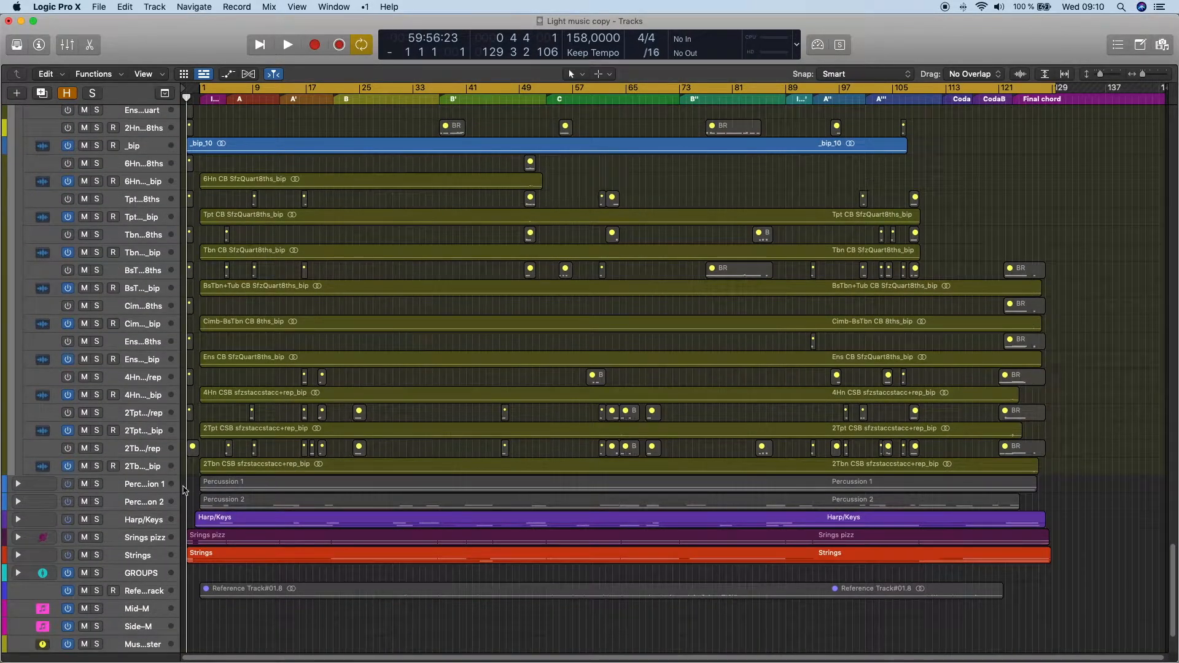
- Expand the Percussion 1 stack with its substacks and view the snare, cymbal, high percussion and block tracks
key(ctrl+super+Right)
scroll(276, 484, down, 9)
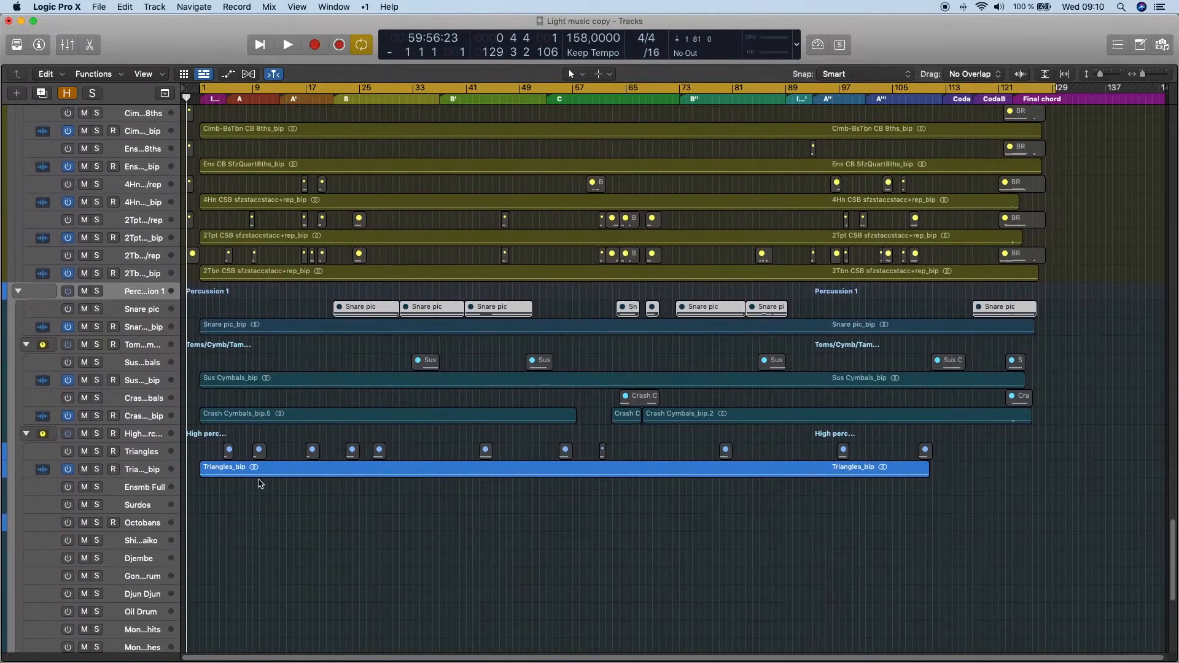
scroll(128, 384, down, 15)
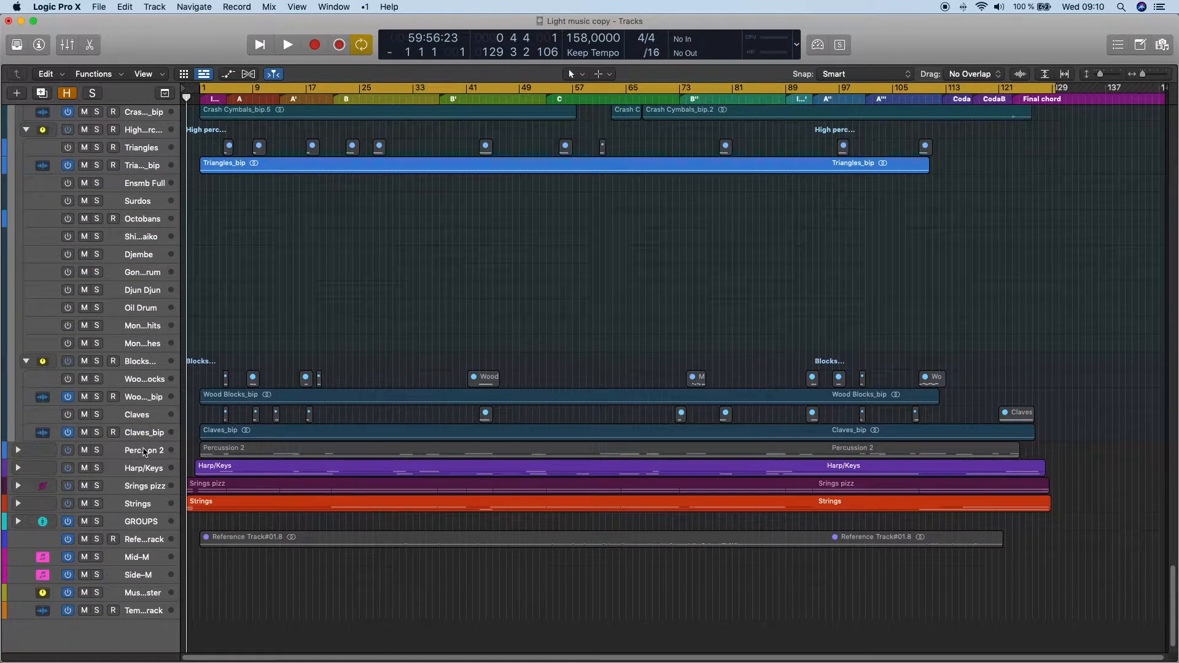
- Expand the Percussion 2 stack and look through the Láminas mallet instruments and the remaining percussion tracks
click(144, 452)
key(ctrl+super+Right)
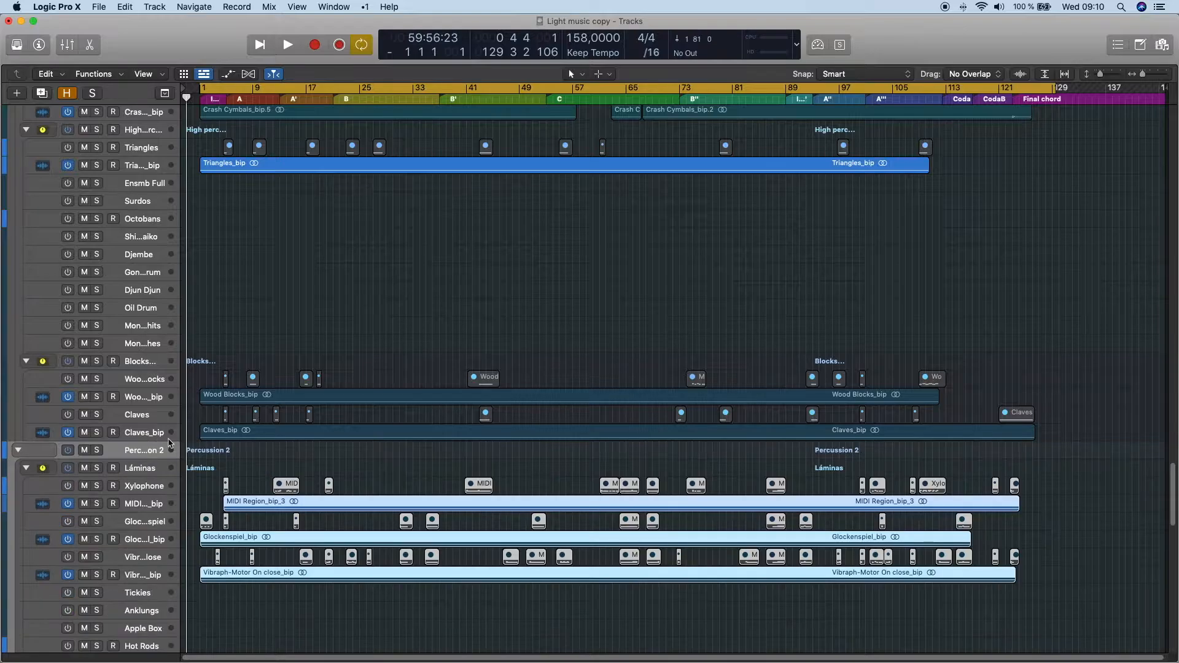
scroll(236, 446, down, 5)
scroll(236, 446, down, 20)
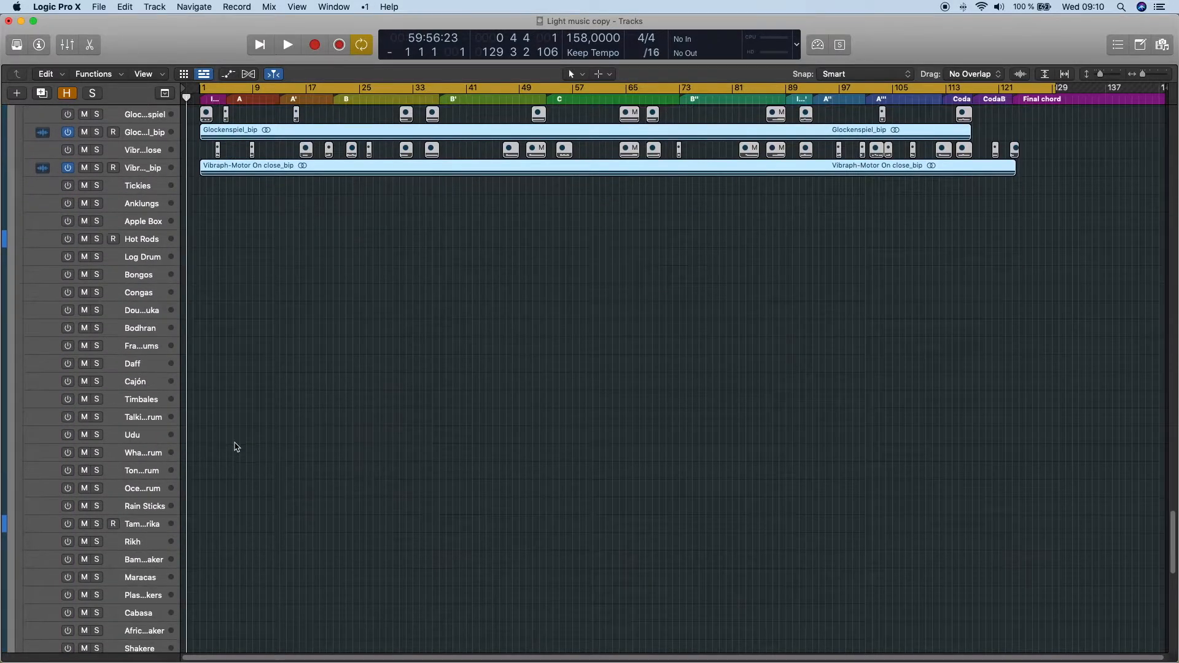
scroll(235, 446, down, 9)
- Expand the Harp/Keys stack and view its harp, piano and celeste tracks
click(145, 439)
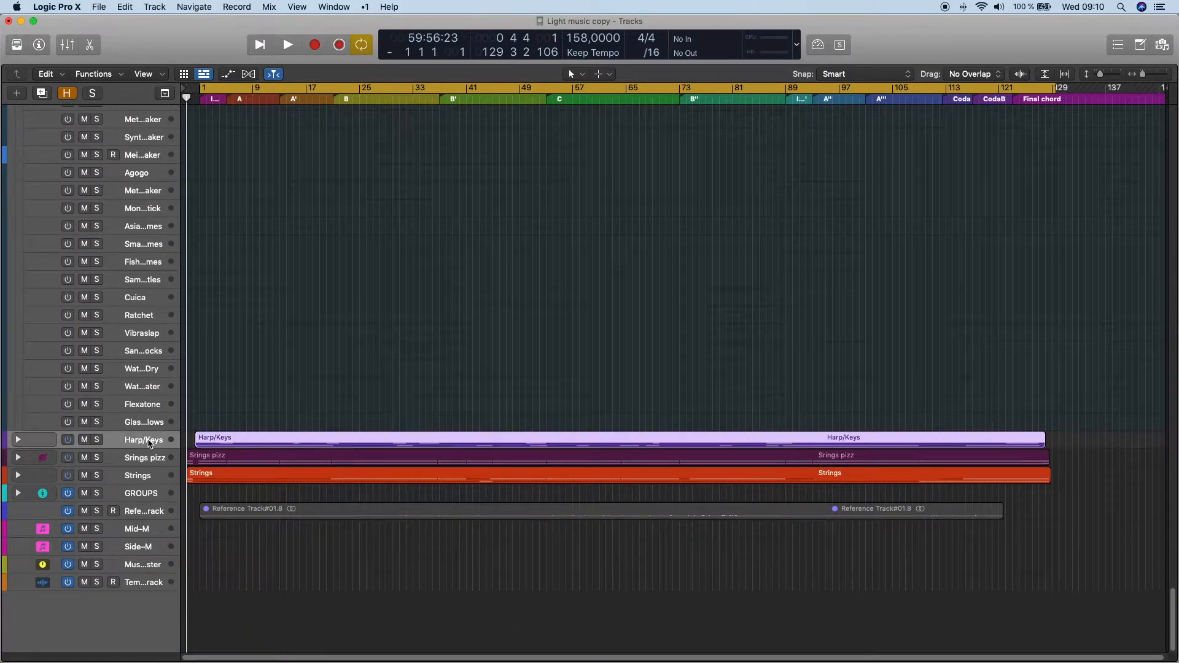
key(ctrl+super+Right)
scroll(240, 432, down, 6)
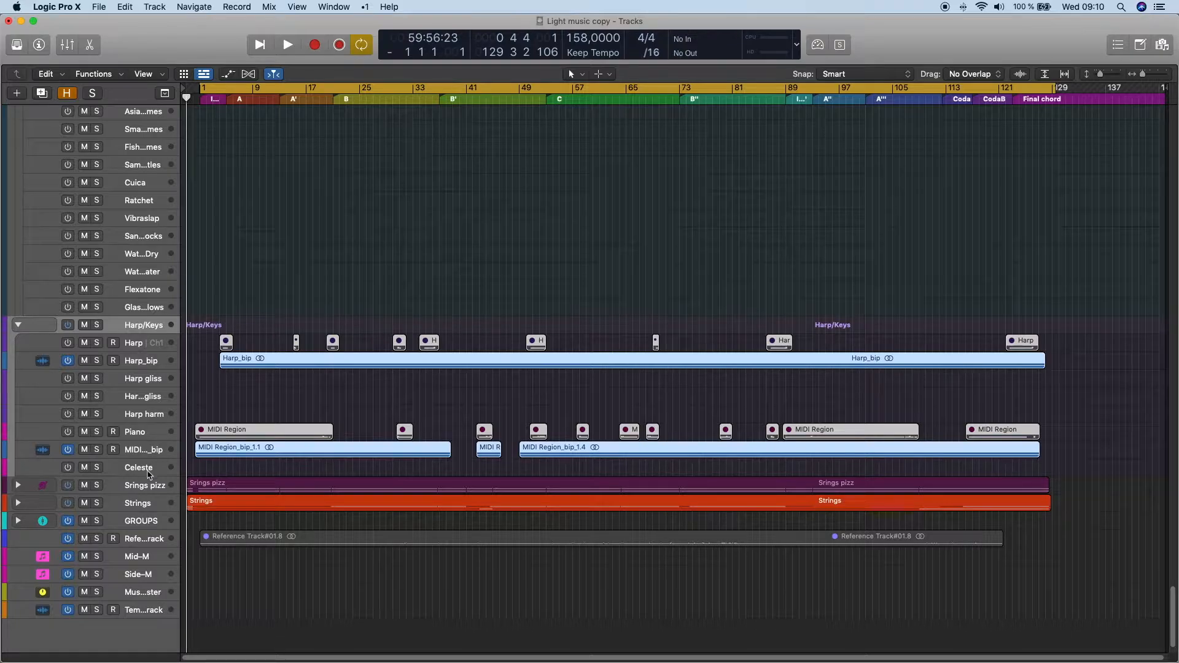
- Expand the Srings pizz and Strings stacks in turn and look through their tracks
click(147, 488)
key(ctrl+super+Right)
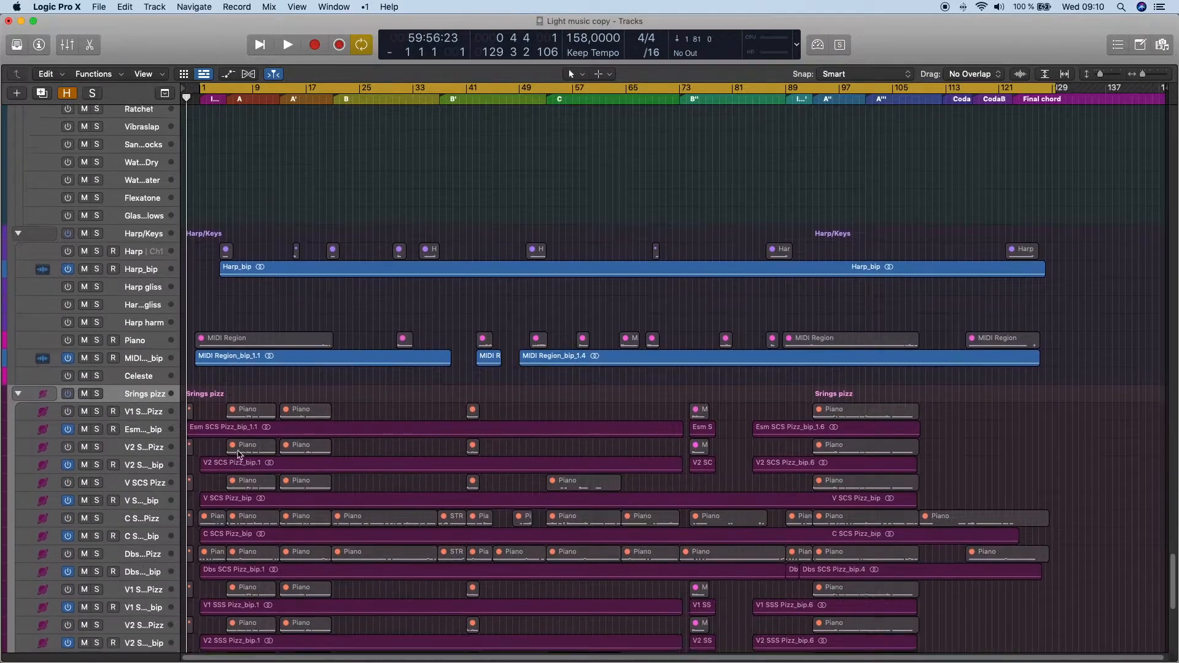
scroll(192, 452, down, 20)
scroll(163, 469, down, 5)
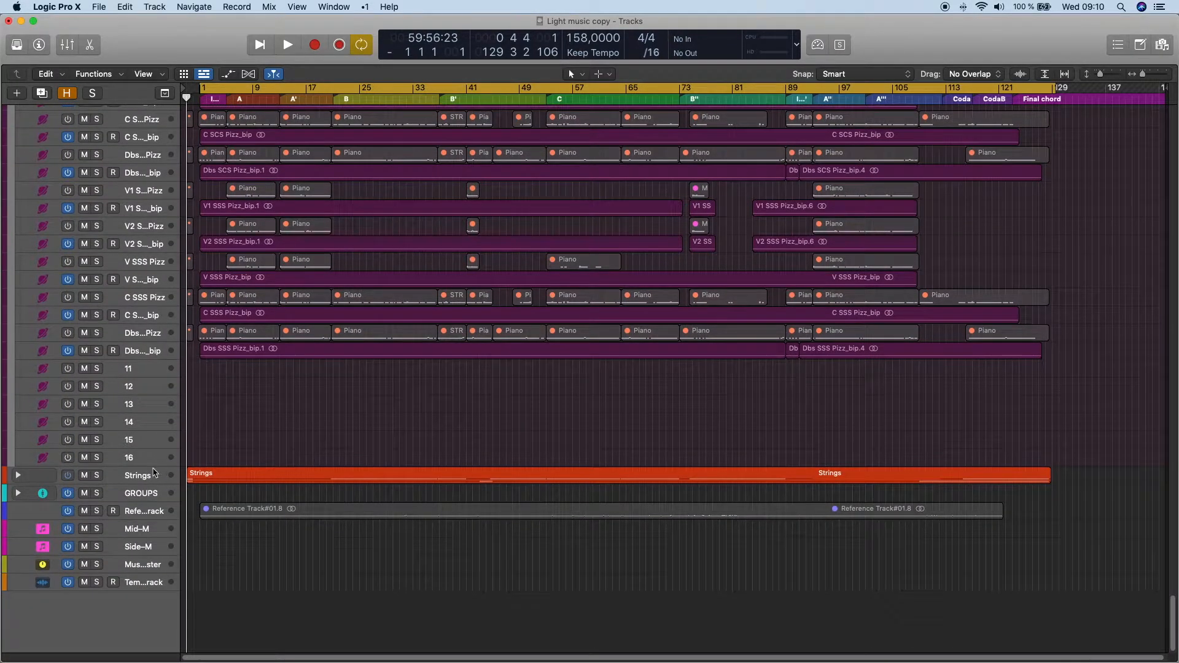
key(ctrl+super+Right)
scroll(250, 416, down, 12)
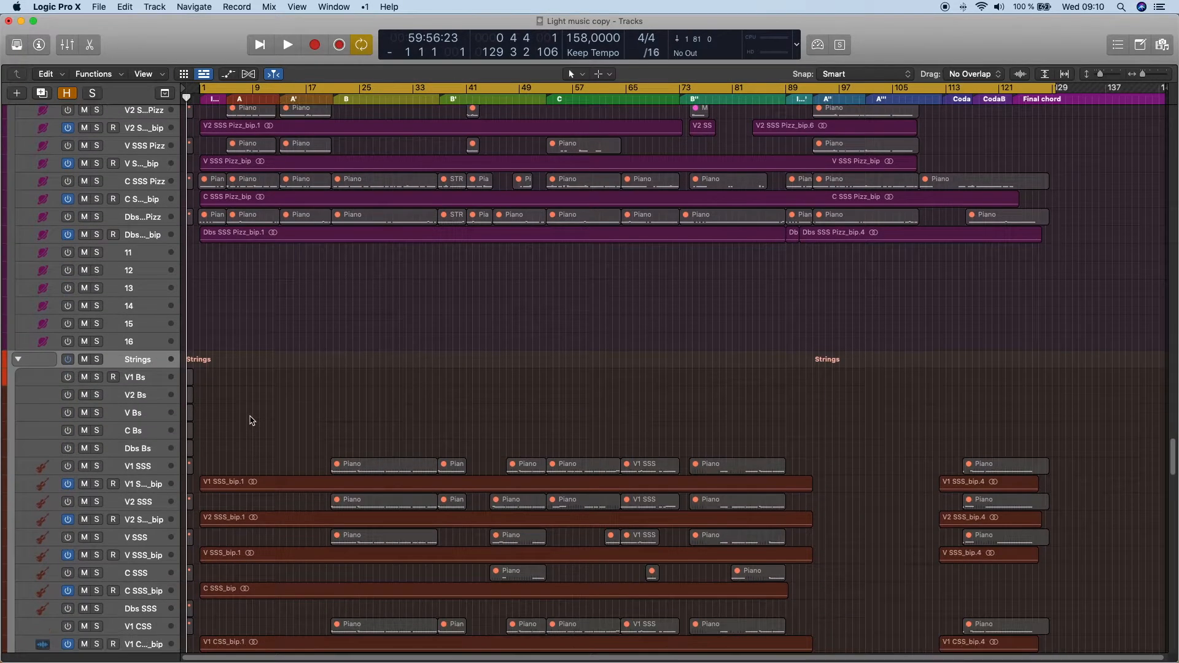
- View the V1 SSS regions' Ctrl 105, Expression and Modulation curves in the Piano Roll, and close it
click(156, 349)
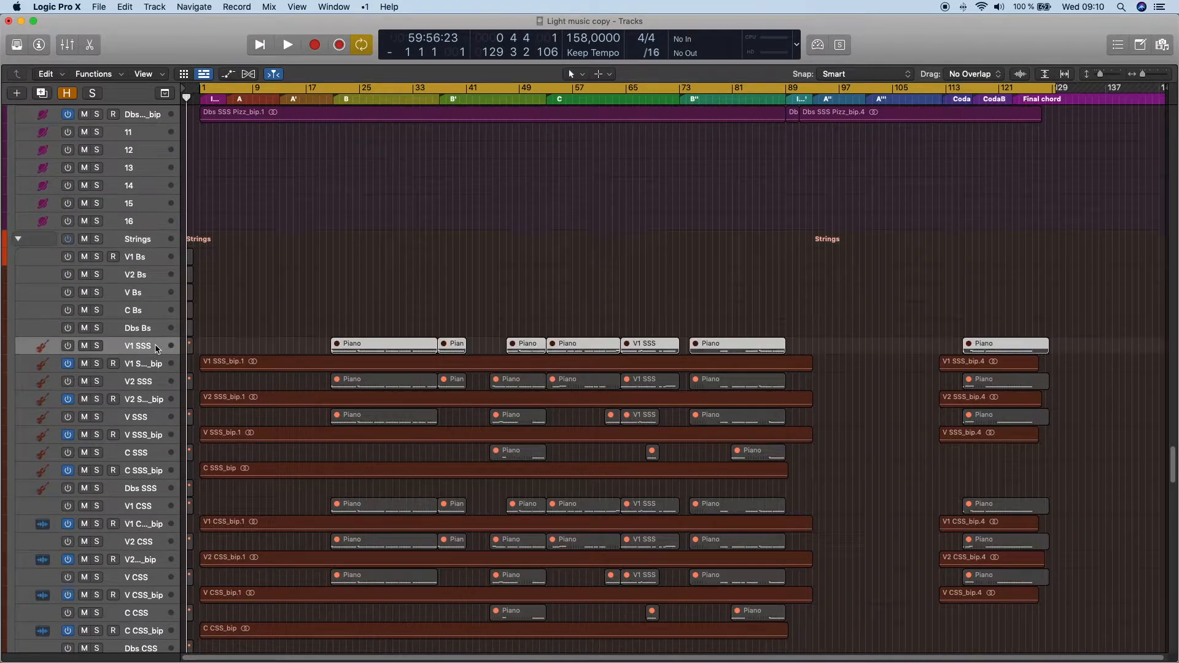
key(p)
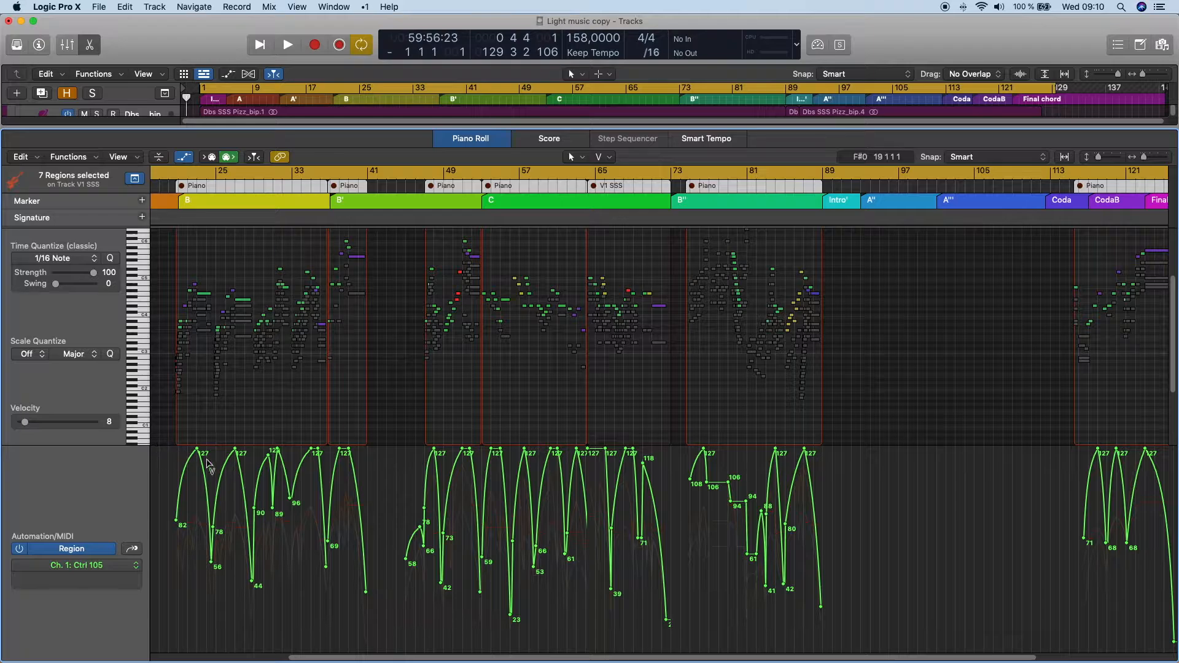
key(ctrl+e)
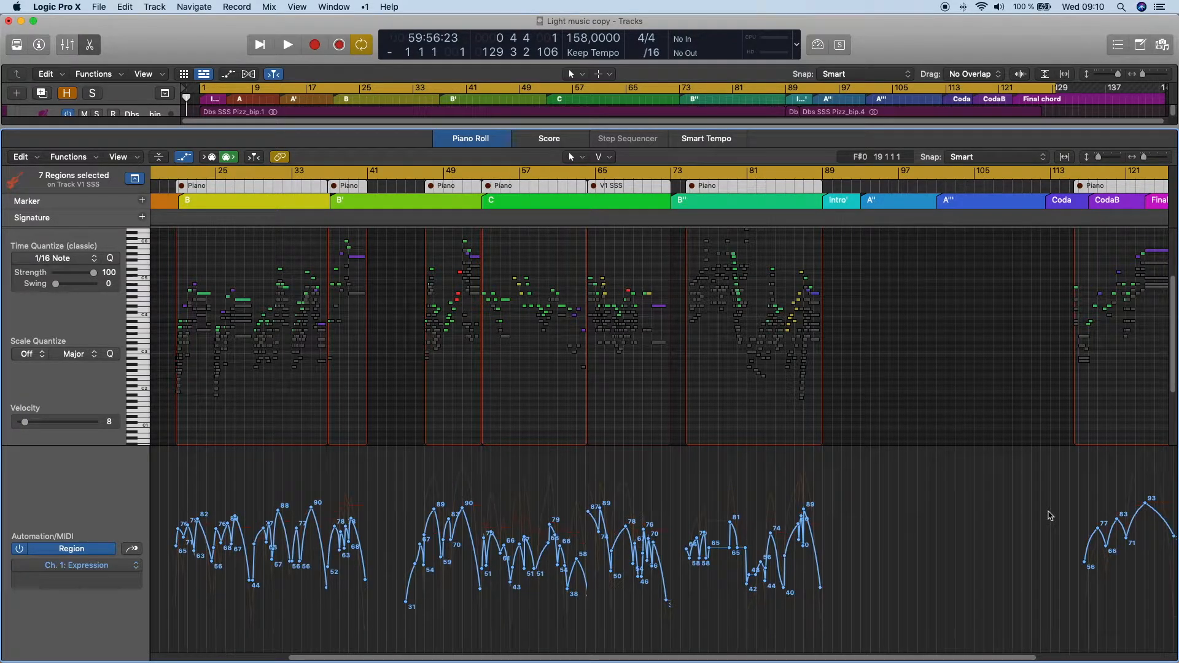
key(ctrl+m)
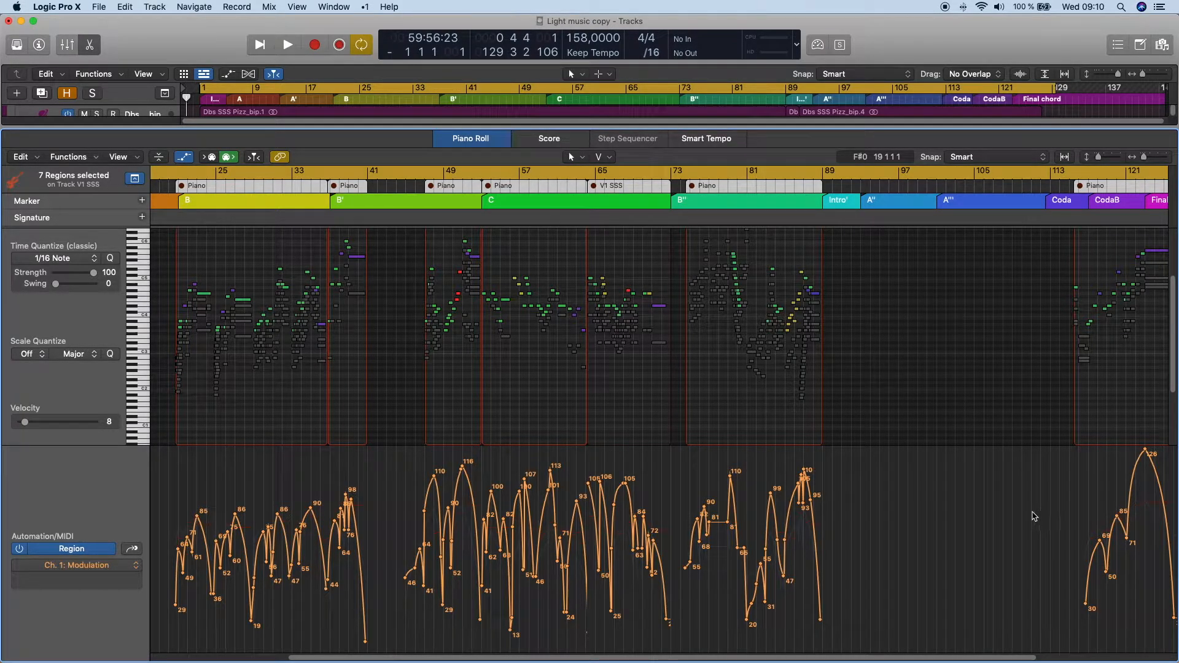
key(p)
- Look through the rest of the Strings stack, from the SSS and CSS tracks to the trill tracks
scroll(377, 403, down, 20)
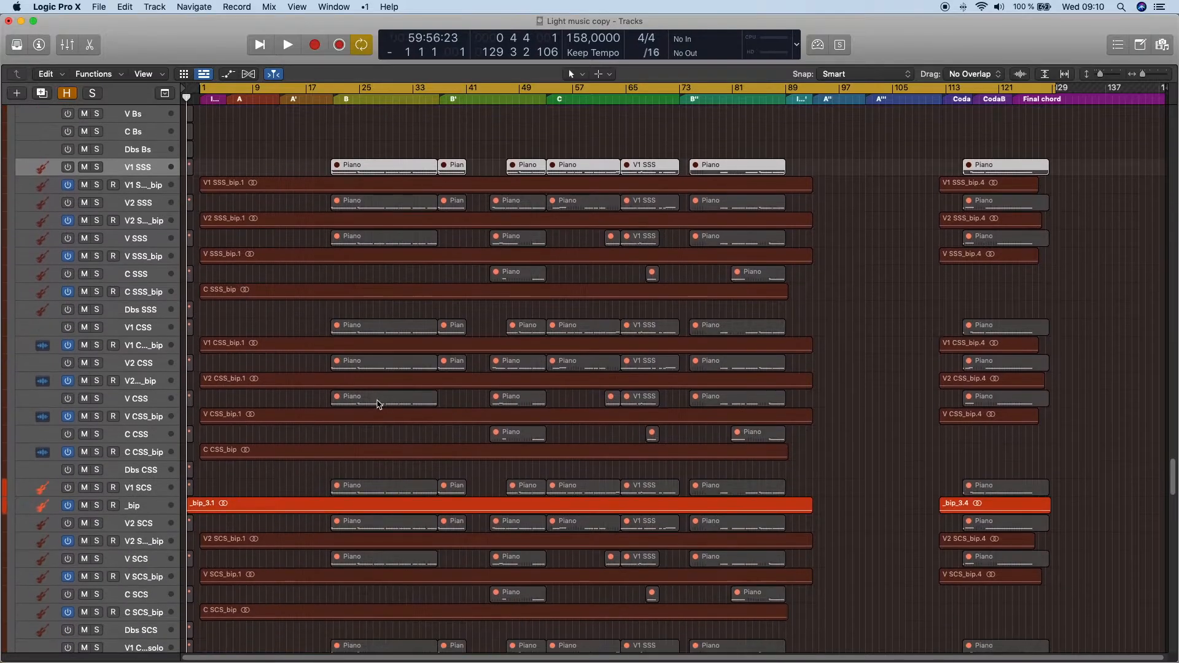
scroll(291, 401, down, 20)
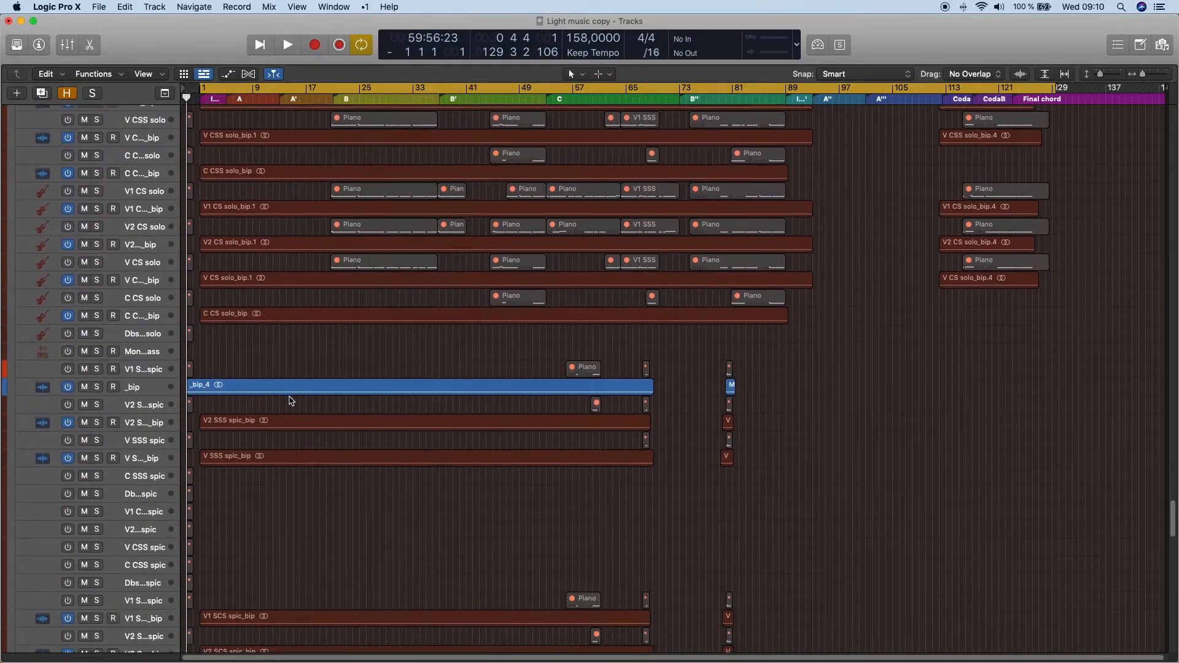
scroll(291, 401, down, 20)
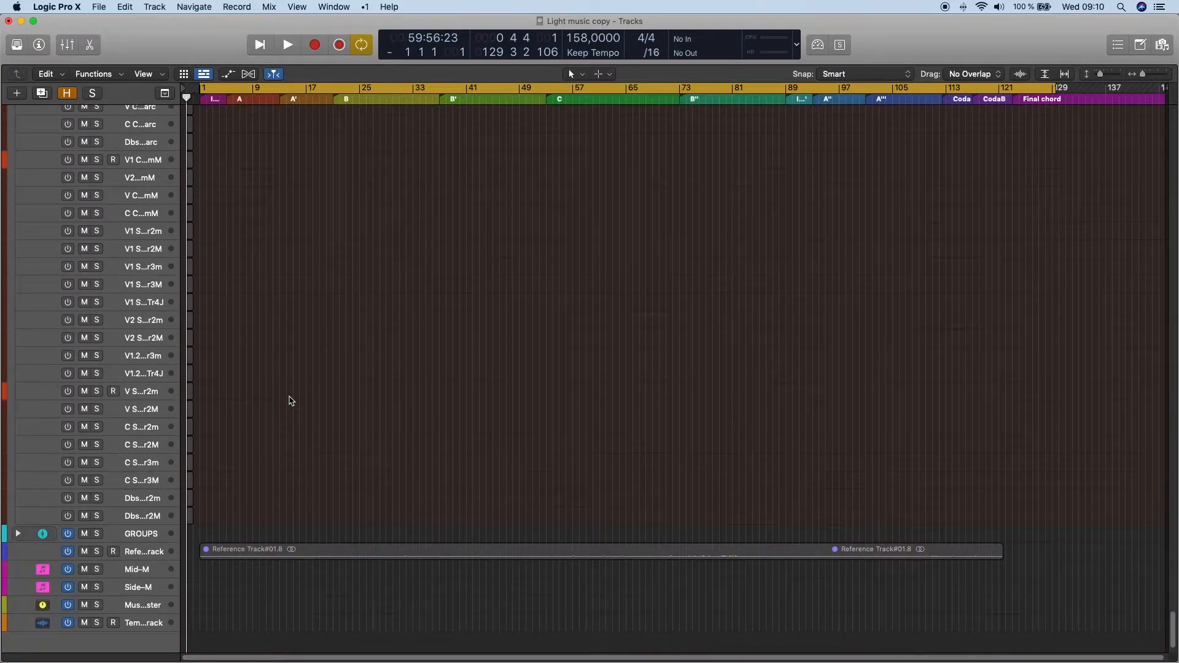
- Return to the Woodwinds tracks and recall screenset 1 for a compact view of the arrangement
scroll(291, 401, up, 20)
scroll(291, 400, up, 1)
key(1)
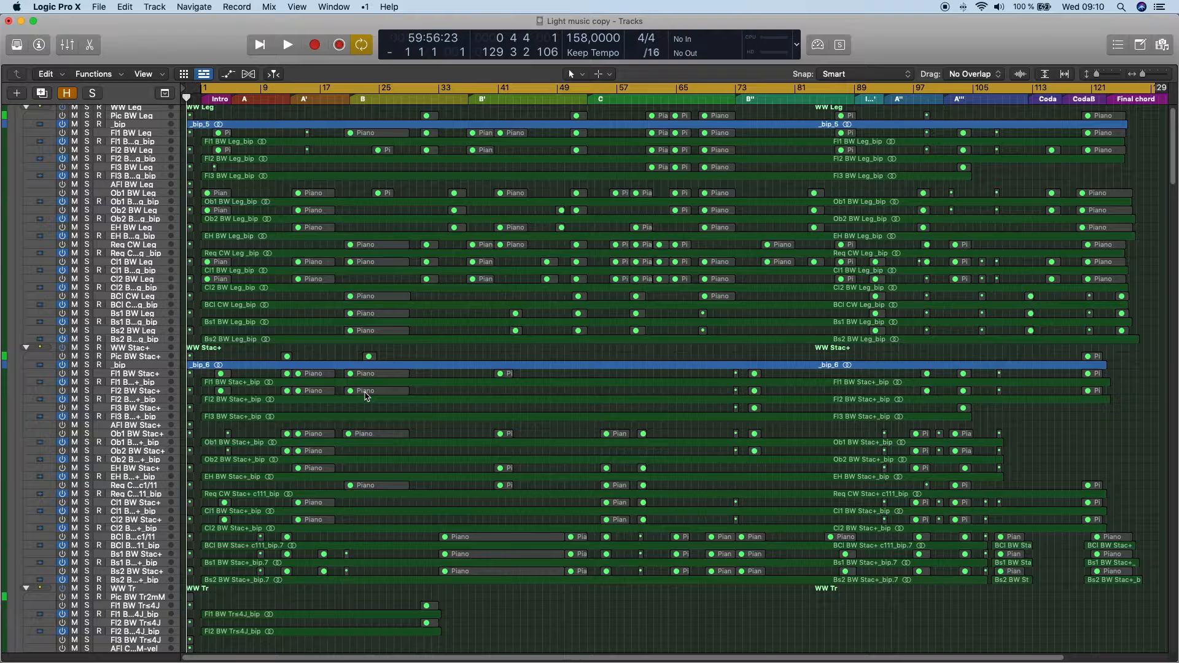
- Collapse the expanded Woodwinds stack and the other section stacks for a compact arrangement
scroll(136, 134, up, 1)
click(152, 113)
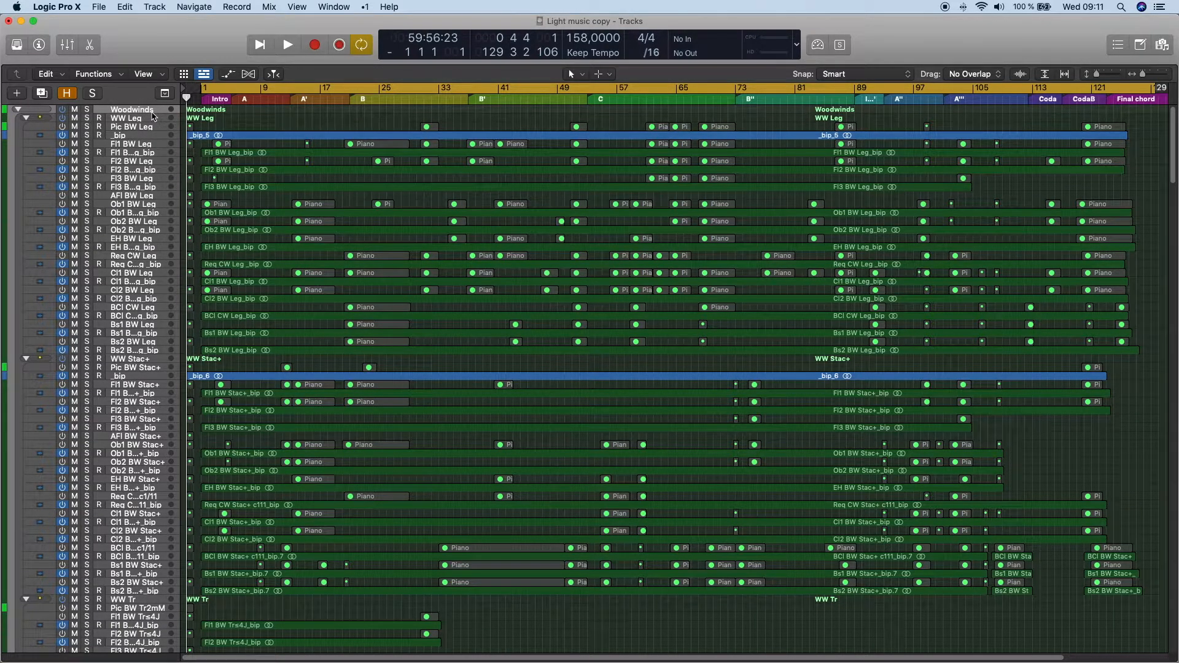
key(ctrl+super+f)
click(147, 120)
key(ctrl+super+f)
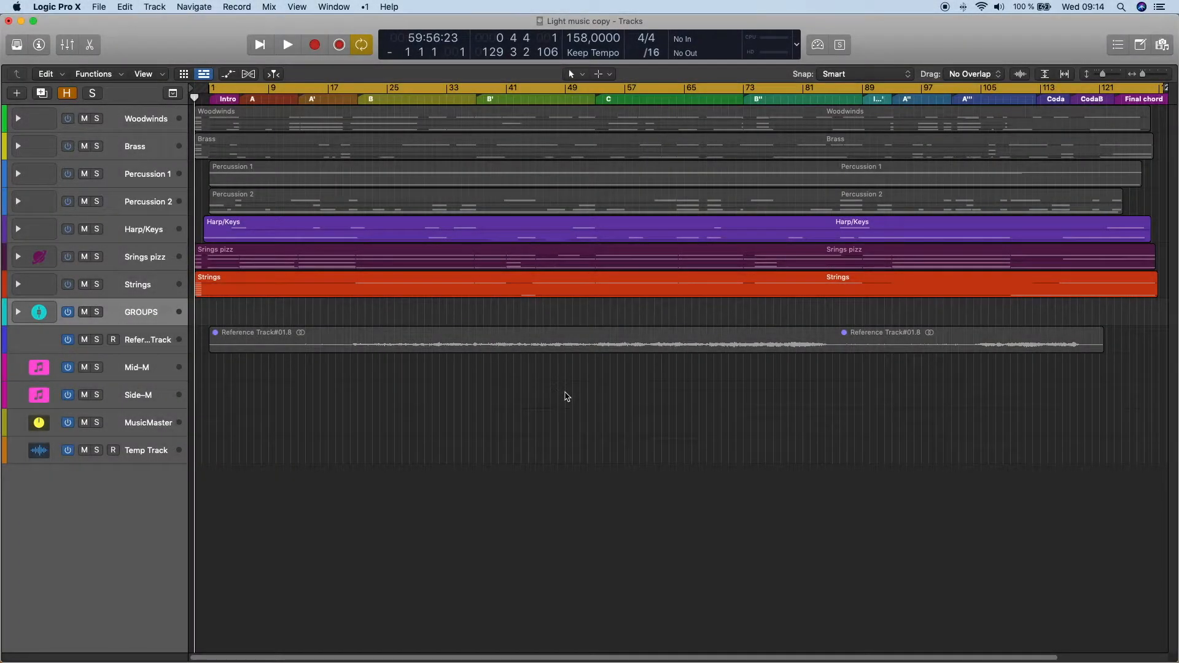
- Expand the GROUPS stack and look over its instrument group tracks from FL to SENS
click(120, 283)
click(131, 313)
key(ctrl+super+f)
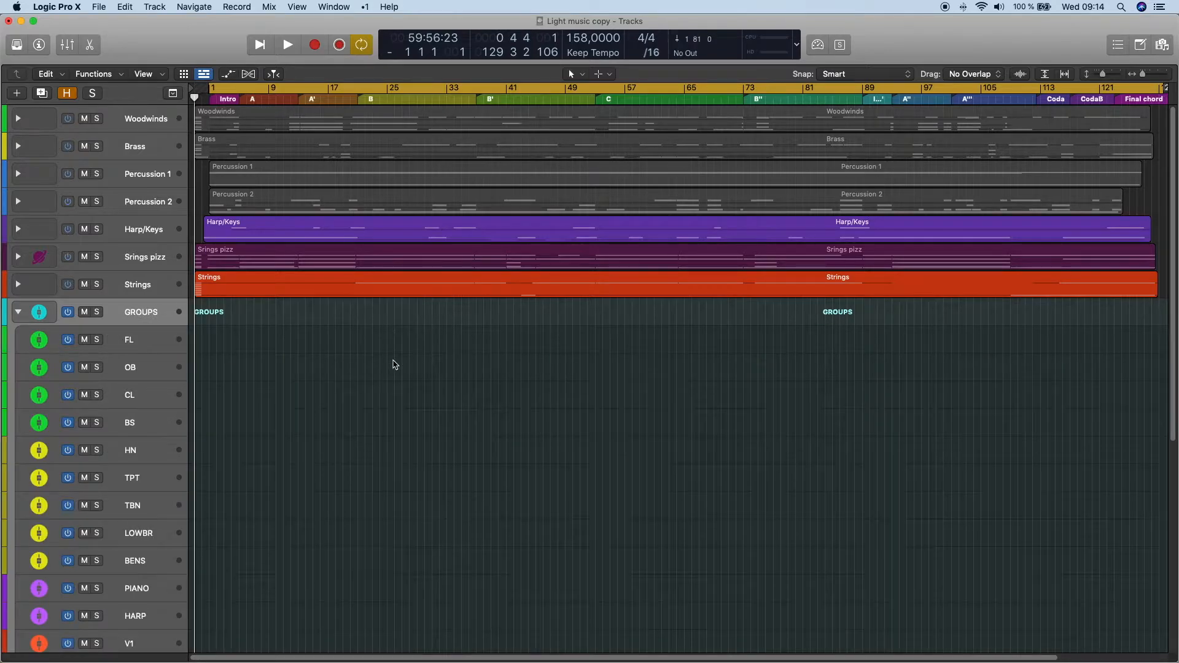
scroll(396, 366, down, 7)
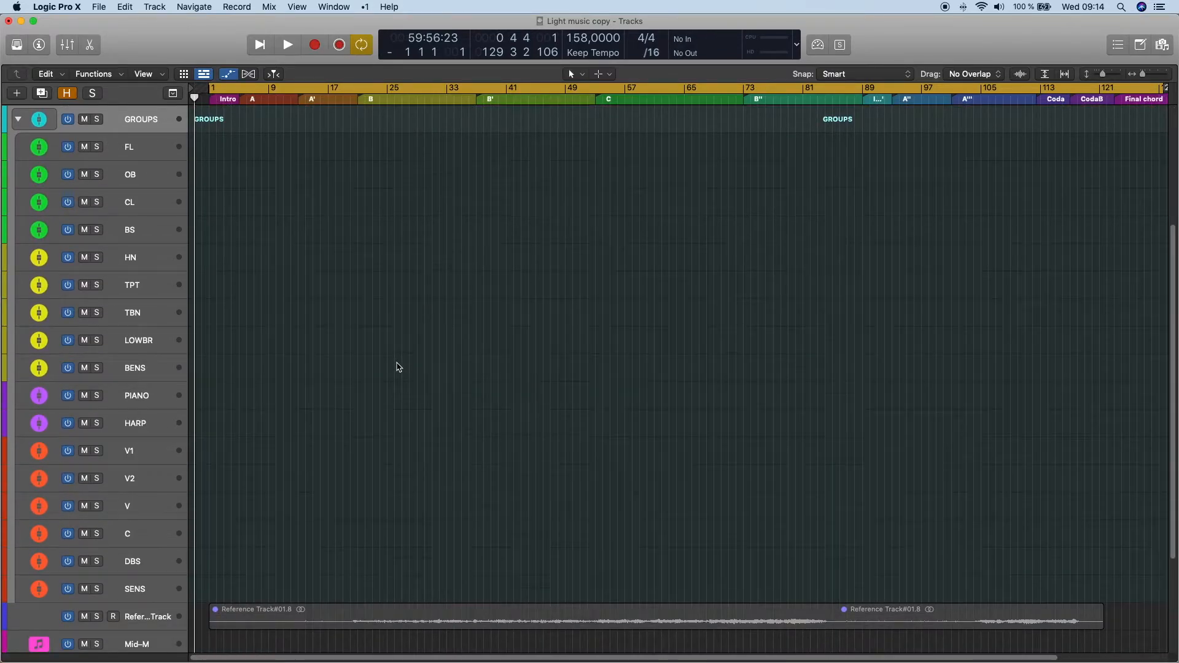
- Show track automation and enlarge the track height until the GROUPS volume curves are readable
key(a)
scroll(384, 361, down, 1)
key(super+Down)
key(super+Down)
key(super+Down)
key(super+Down)
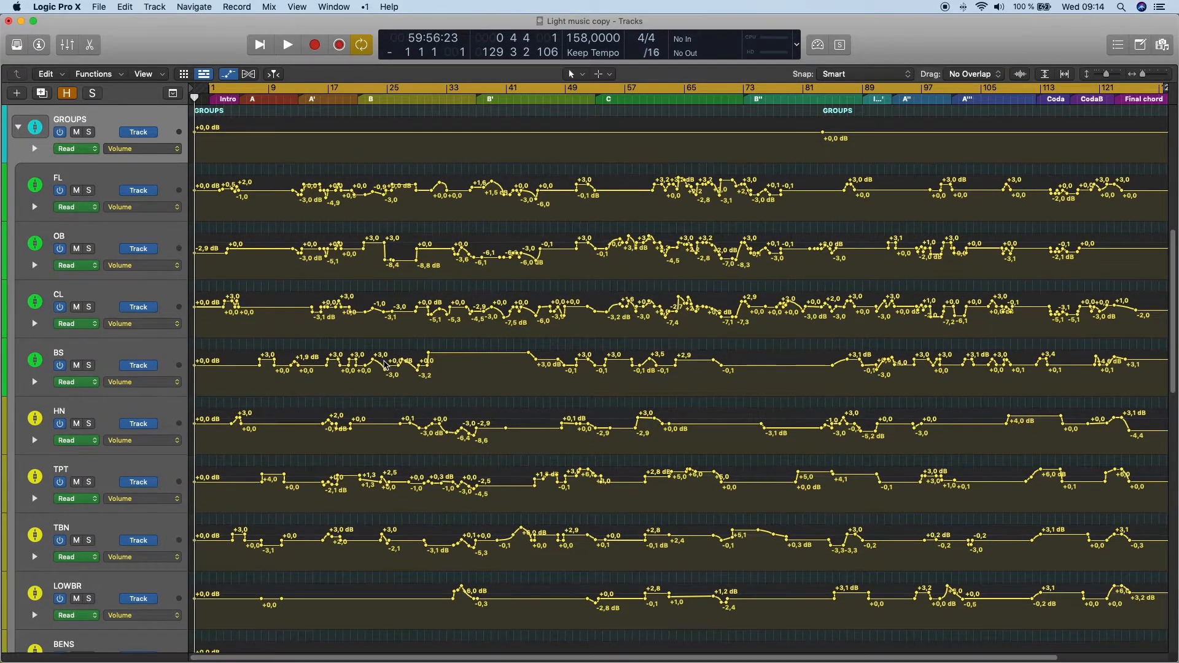
key(super+Down)
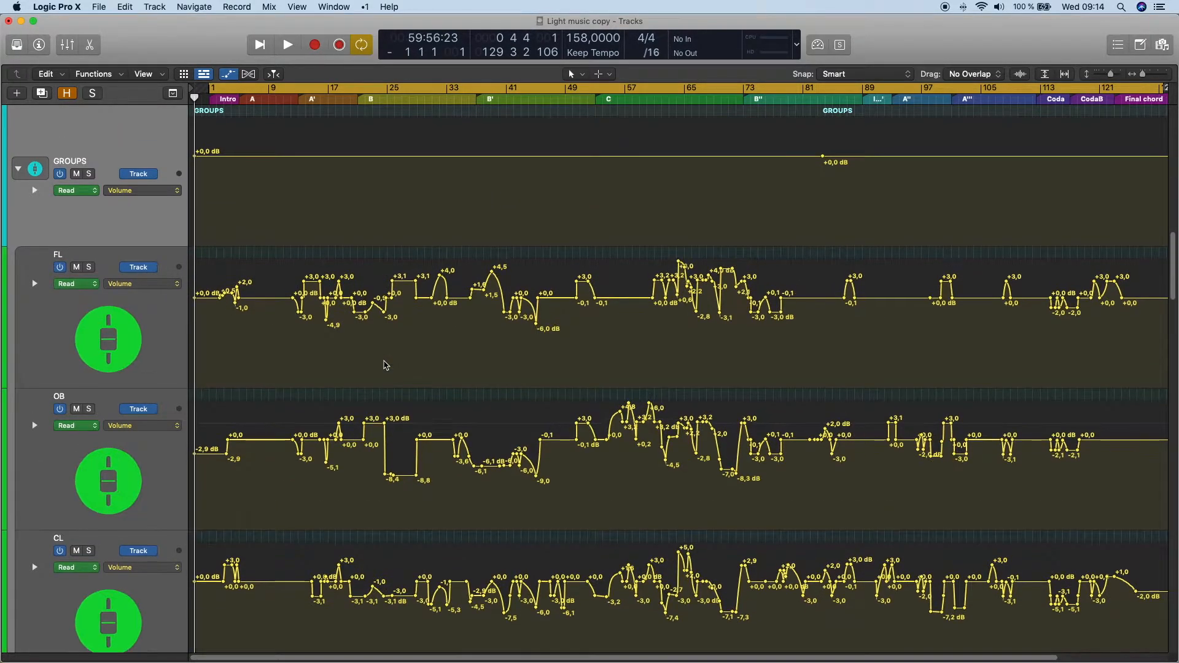
- Examine the volume automation of the group tracks from FL through the brass, piano and harp to DBS
scroll(385, 365, down, 5)
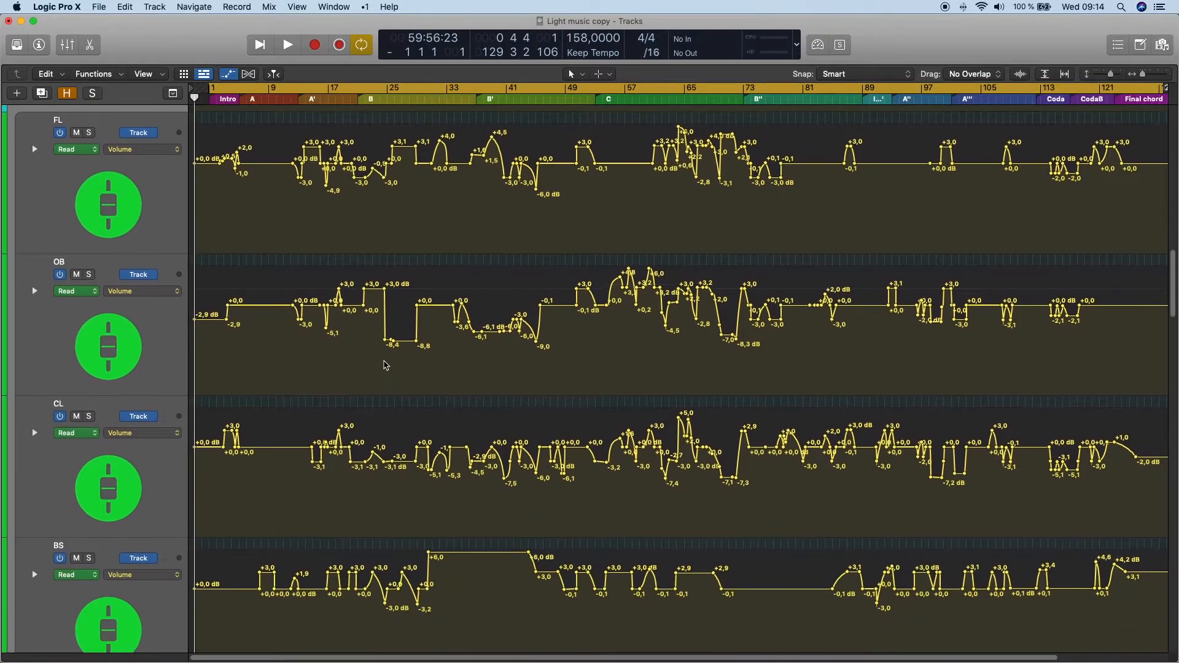
scroll(384, 366, down, 7)
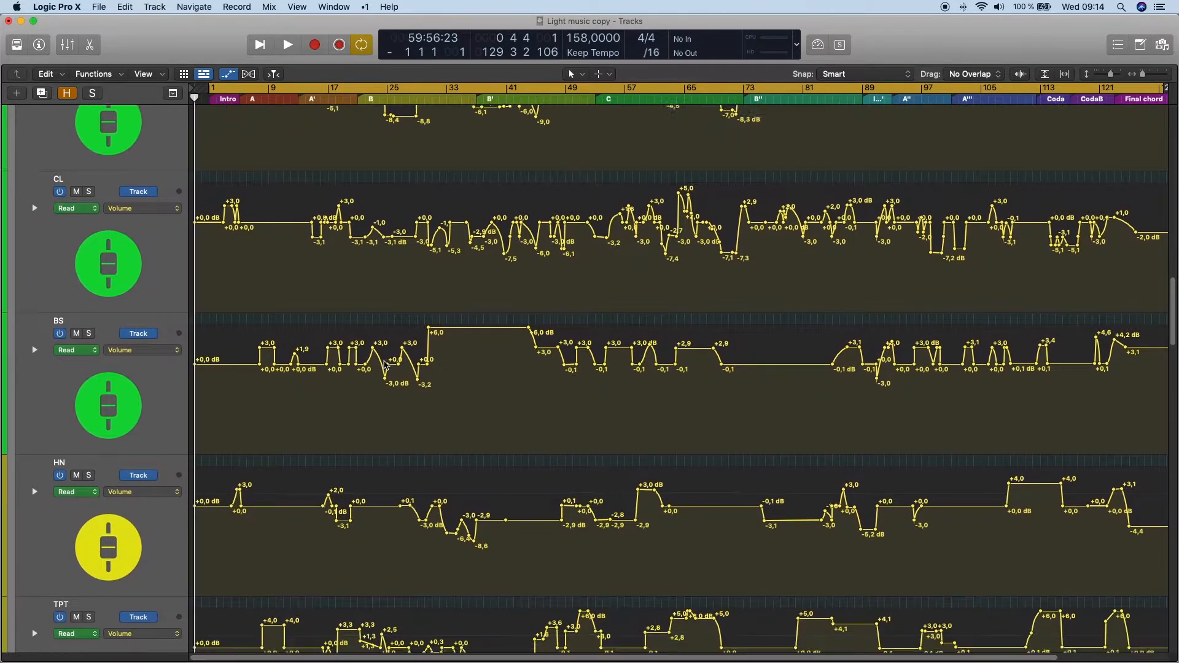
scroll(165, 378, down, 6)
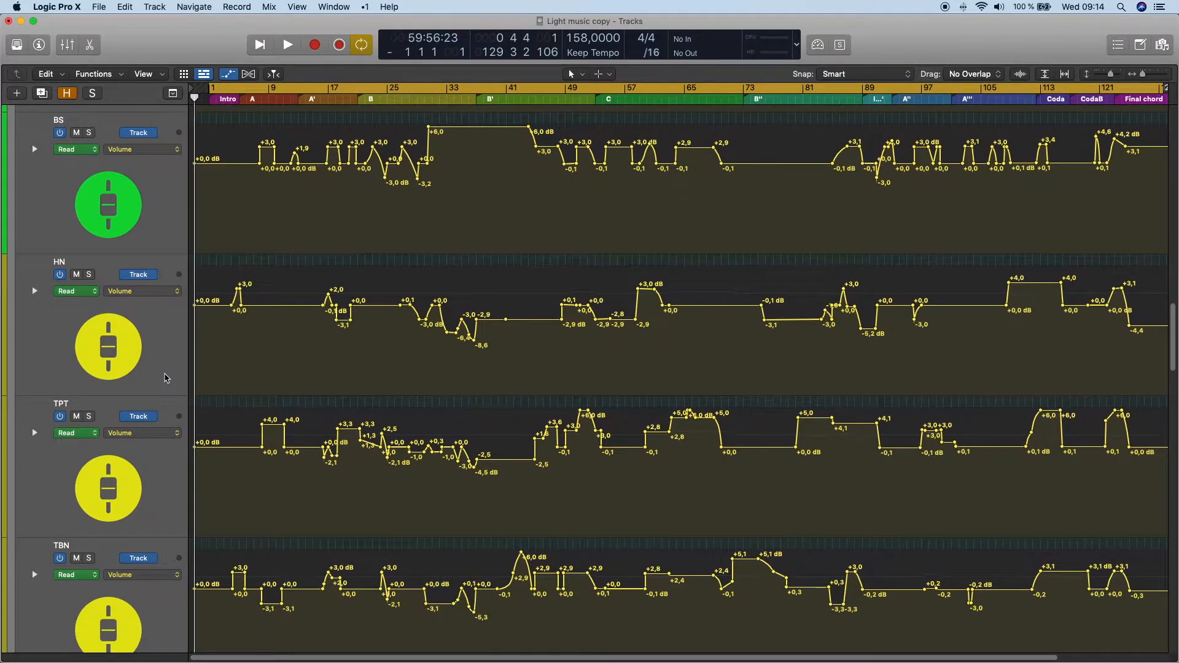
scroll(165, 377, down, 6)
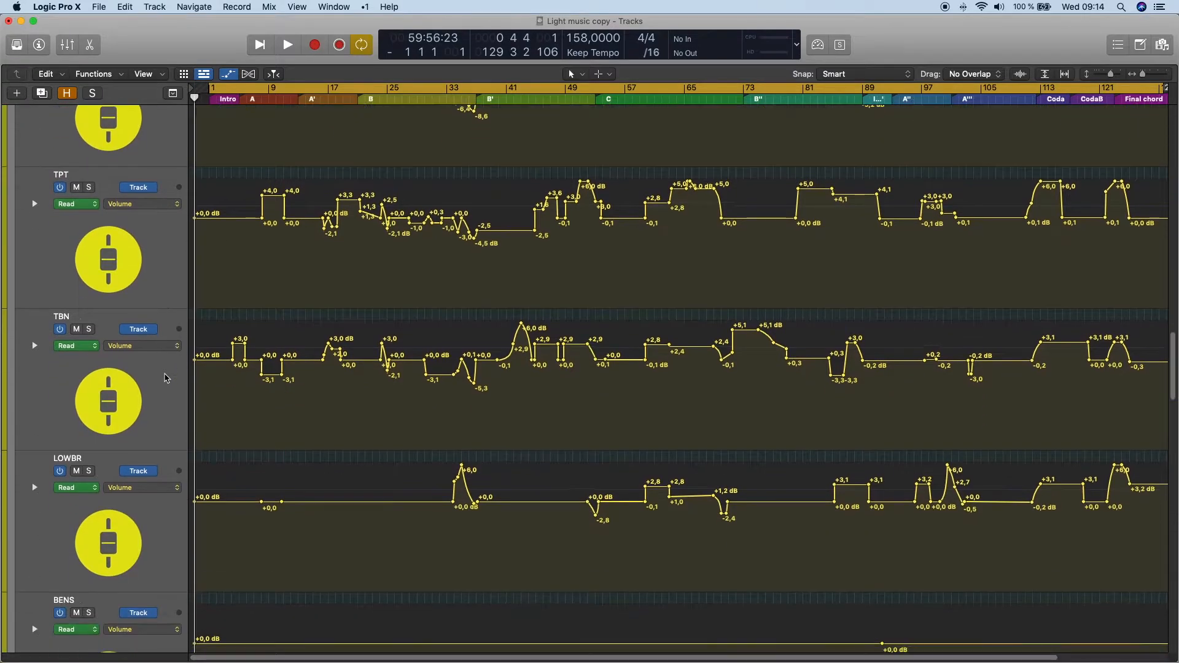
scroll(165, 377, down, 8)
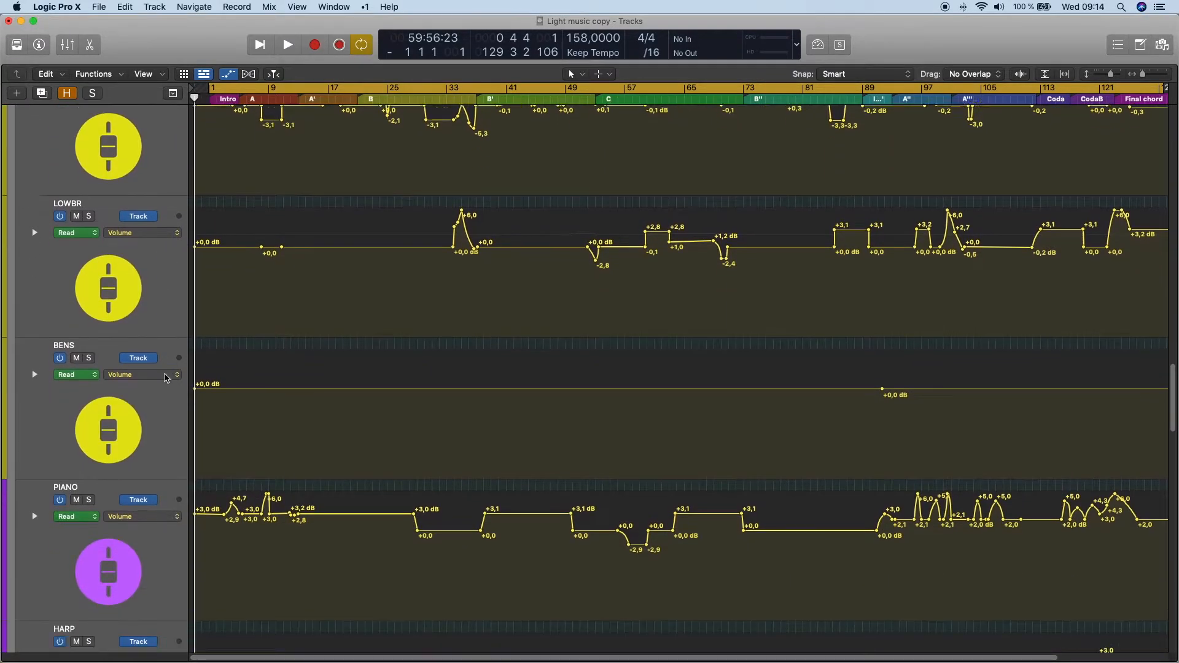
scroll(165, 377, down, 4)
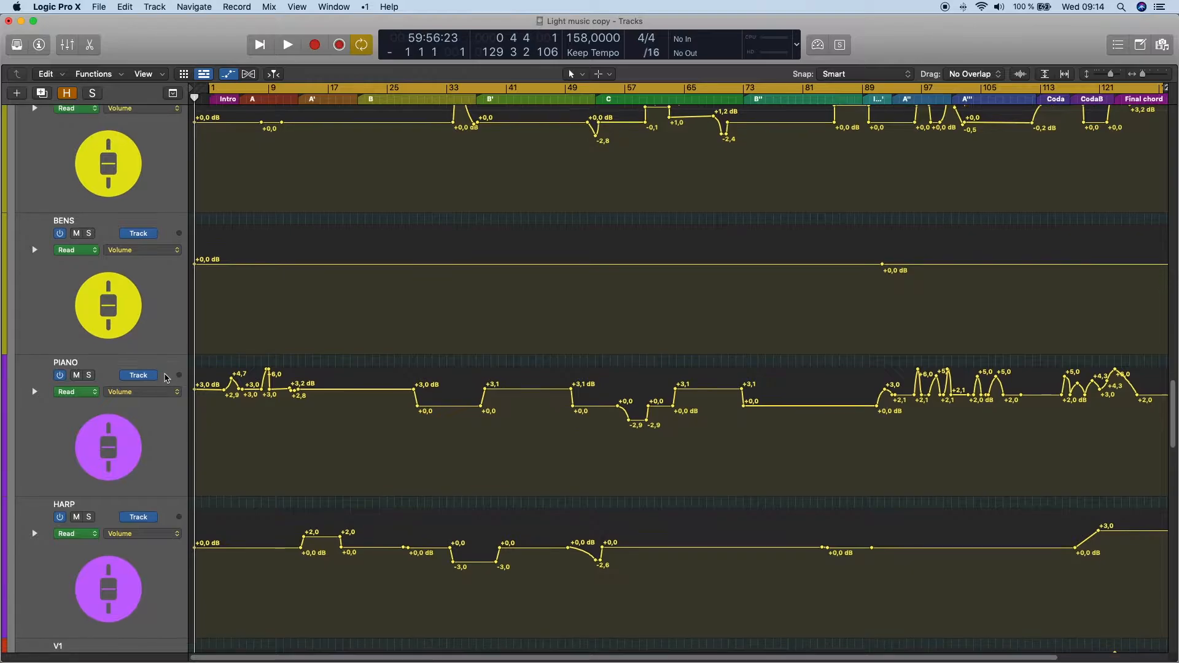
scroll(165, 378, down, 2)
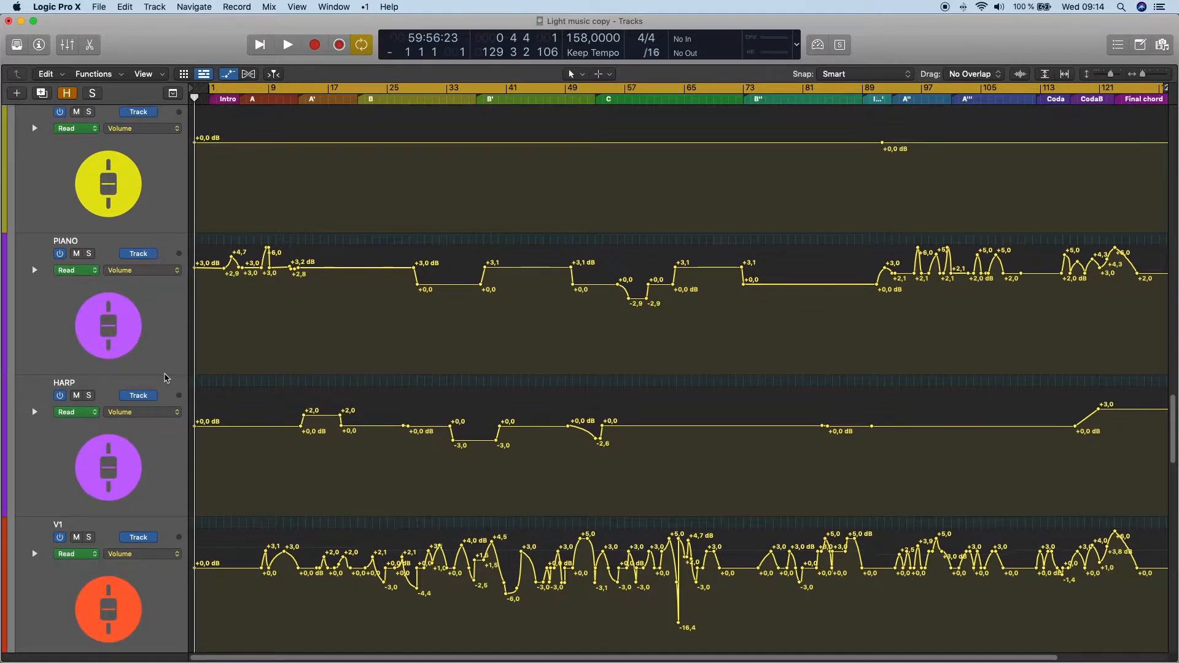
scroll(165, 378, down, 9)
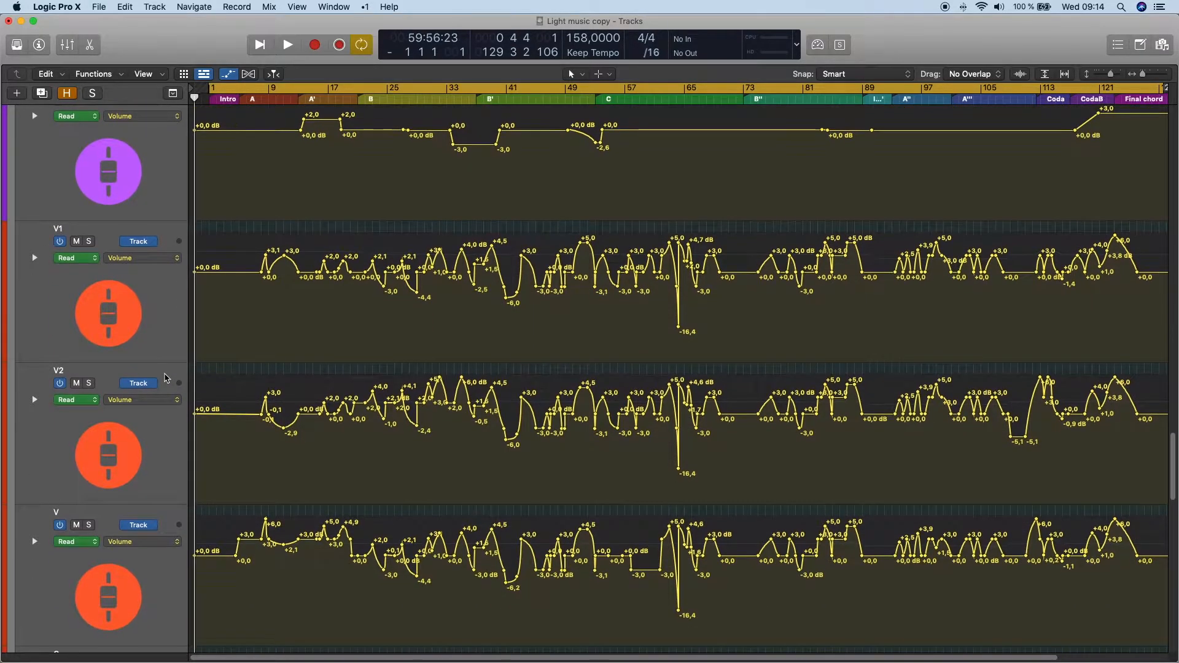
scroll(165, 377, down, 3)
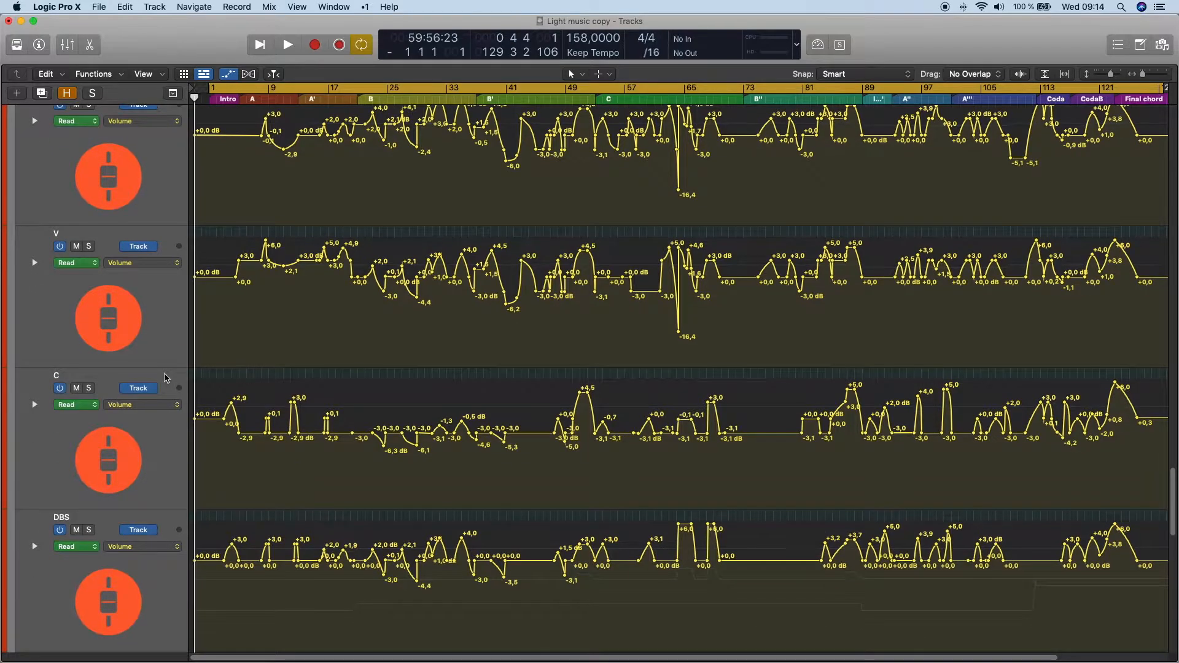
- Magnify the timeline and examine the string groups' volume curves from the intro towards section C, ending at the low brass
scroll(165, 377, up, 3)
scroll(231, 337, up, 6)
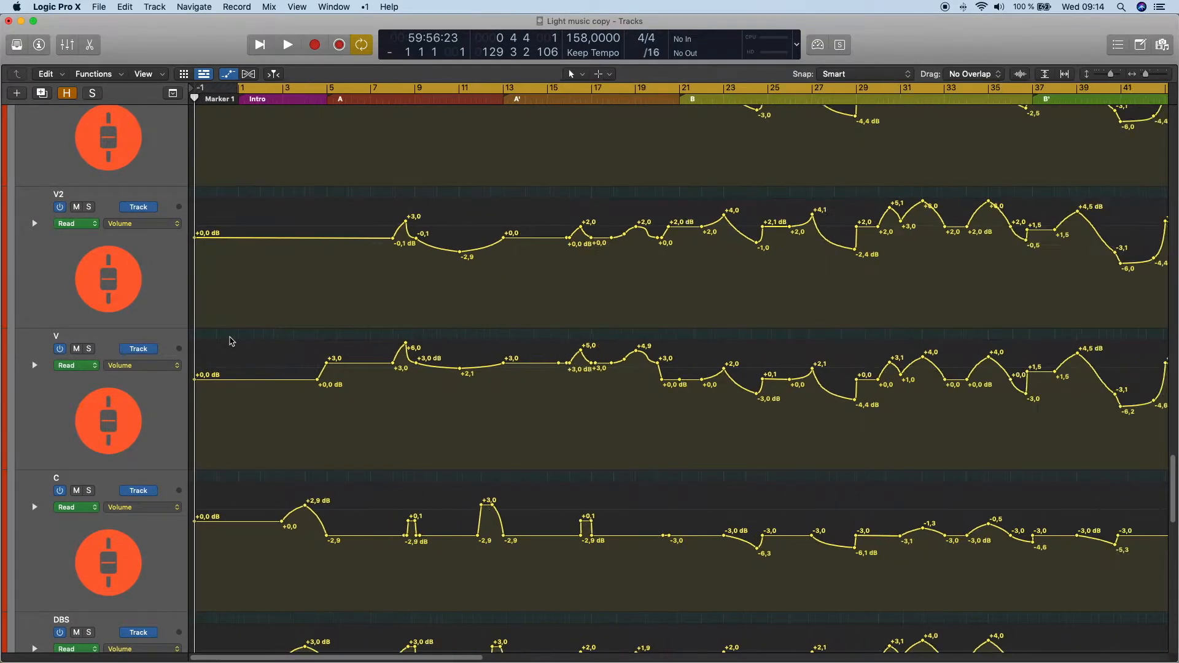
scroll(231, 342, right, 5)
scroll(473, 345, right, 2)
scroll(475, 347, down, 3)
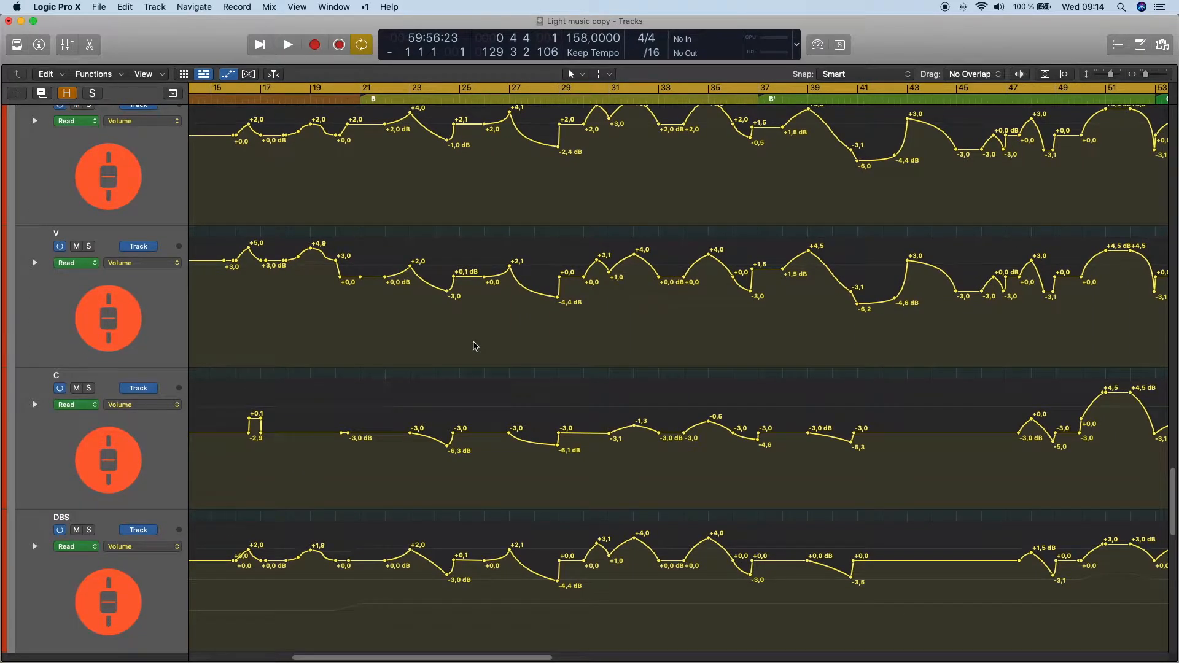
scroll(475, 347, right, 4)
scroll(475, 346, down, 3)
scroll(475, 346, up, 3)
scroll(473, 349, right, 6)
scroll(471, 350, up, 3)
scroll(470, 351, right, 4)
scroll(470, 351, up, 5)
scroll(471, 351, right, 2)
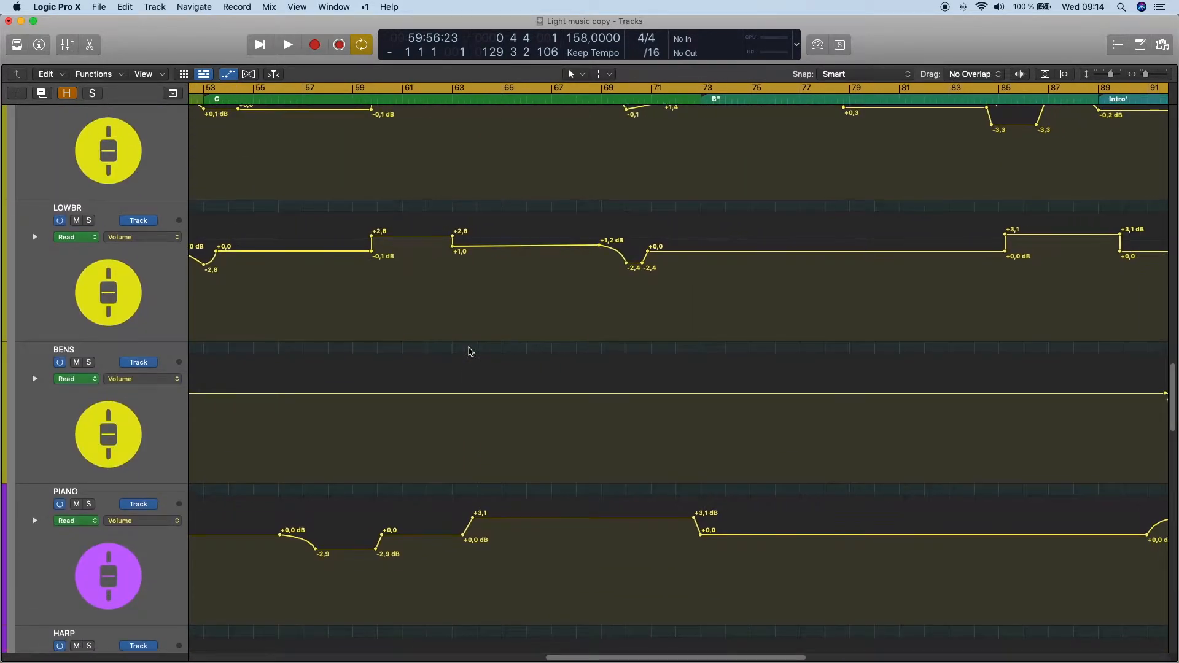
- Examine the brass and woodwind groups' volume curves from section B'' through to the final chord
scroll(471, 351, up, 3)
scroll(470, 351, right, 3)
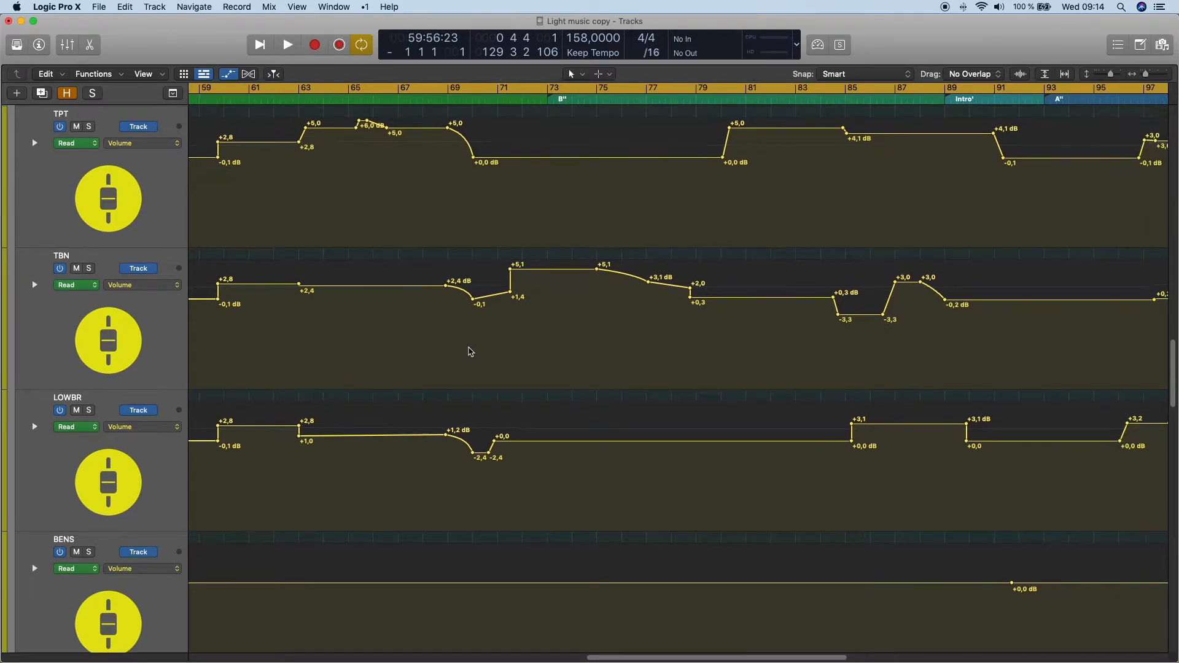
scroll(470, 352, up, 2)
scroll(470, 351, right, 3)
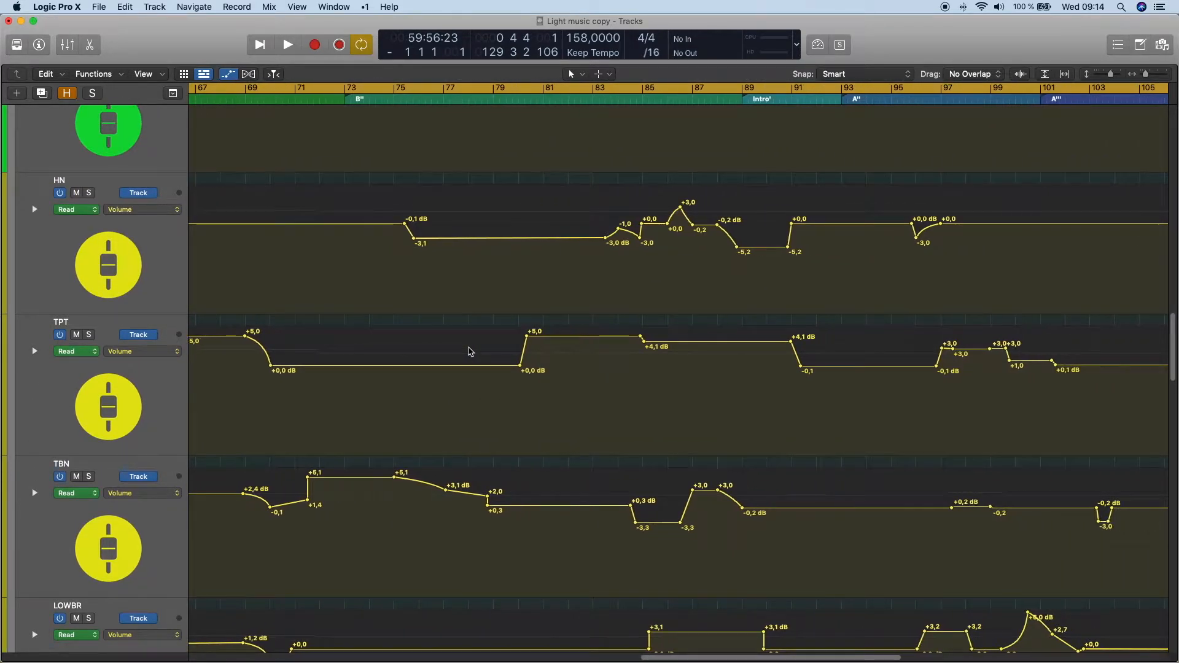
scroll(471, 351, up, 2)
scroll(470, 352, right, 3)
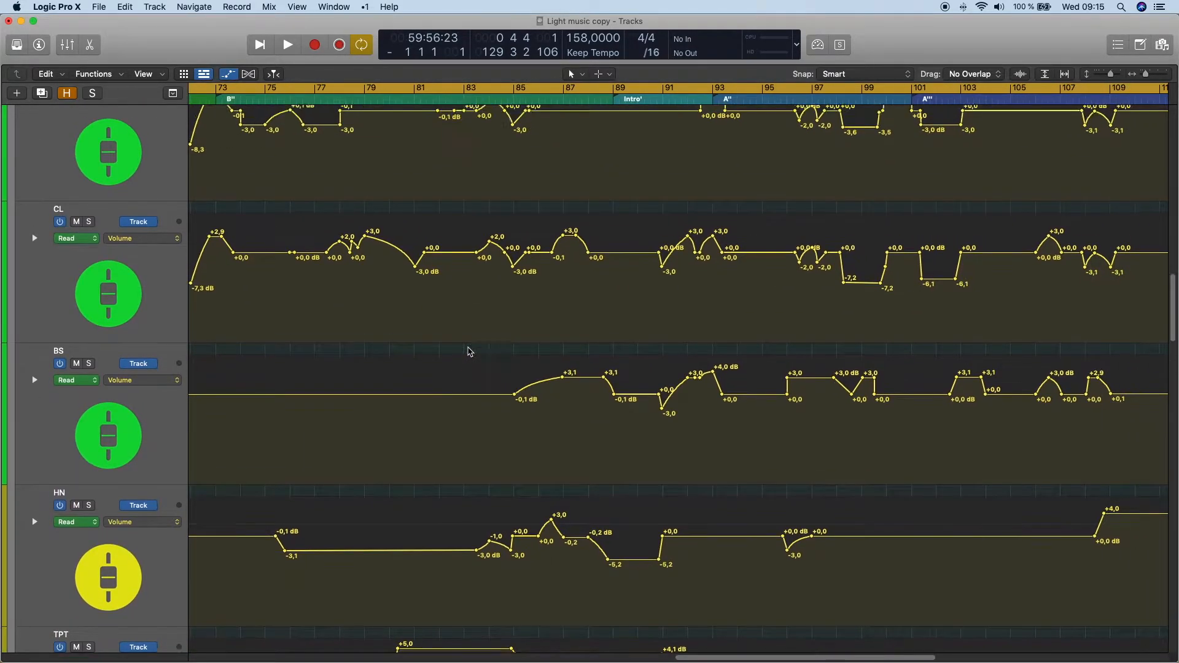
scroll(470, 351, up, 2)
scroll(470, 351, up, 2)
scroll(470, 351, right, 3)
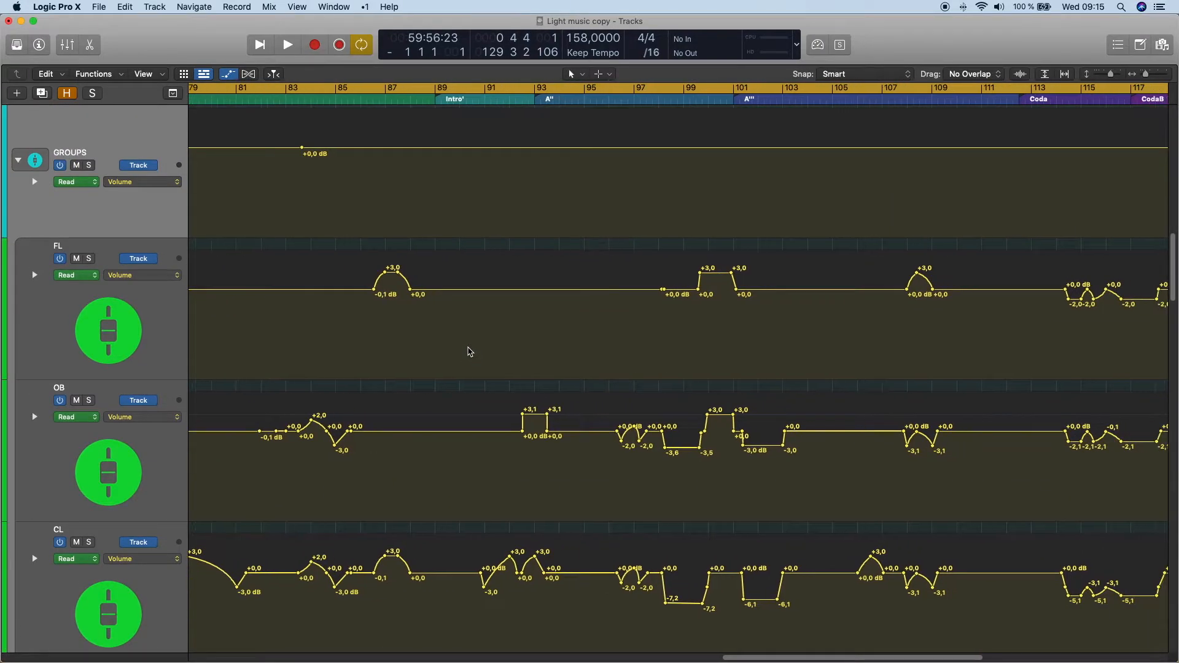
scroll(470, 352, right, 3)
scroll(470, 351, down, 4)
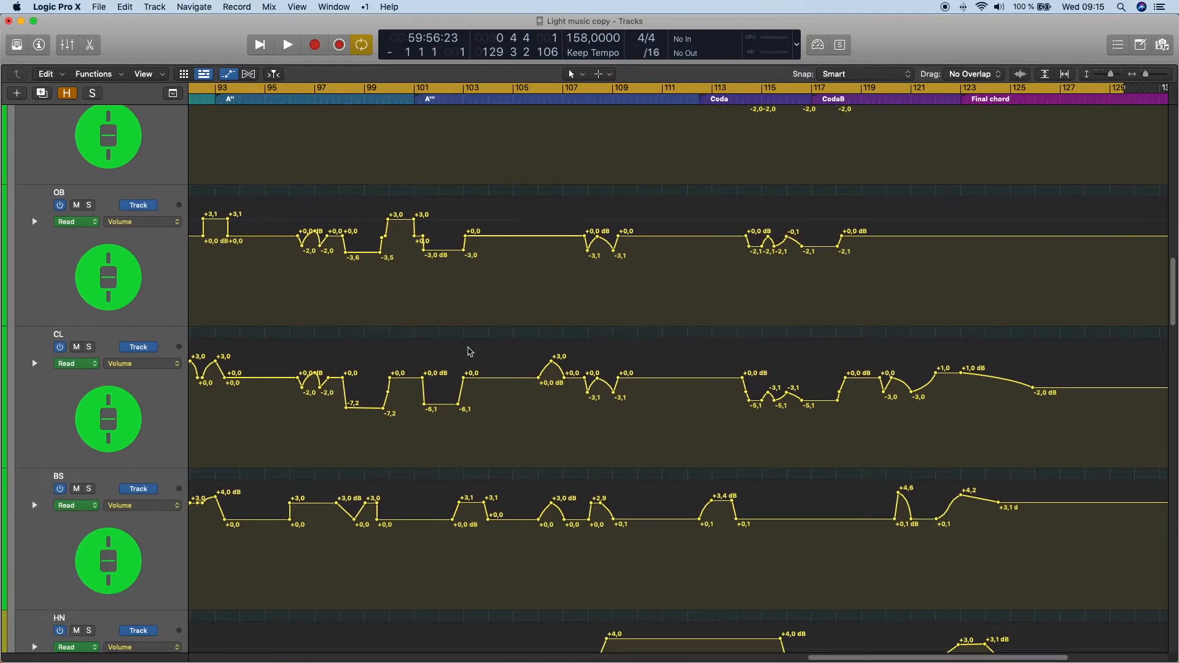
scroll(470, 351, down, 10)
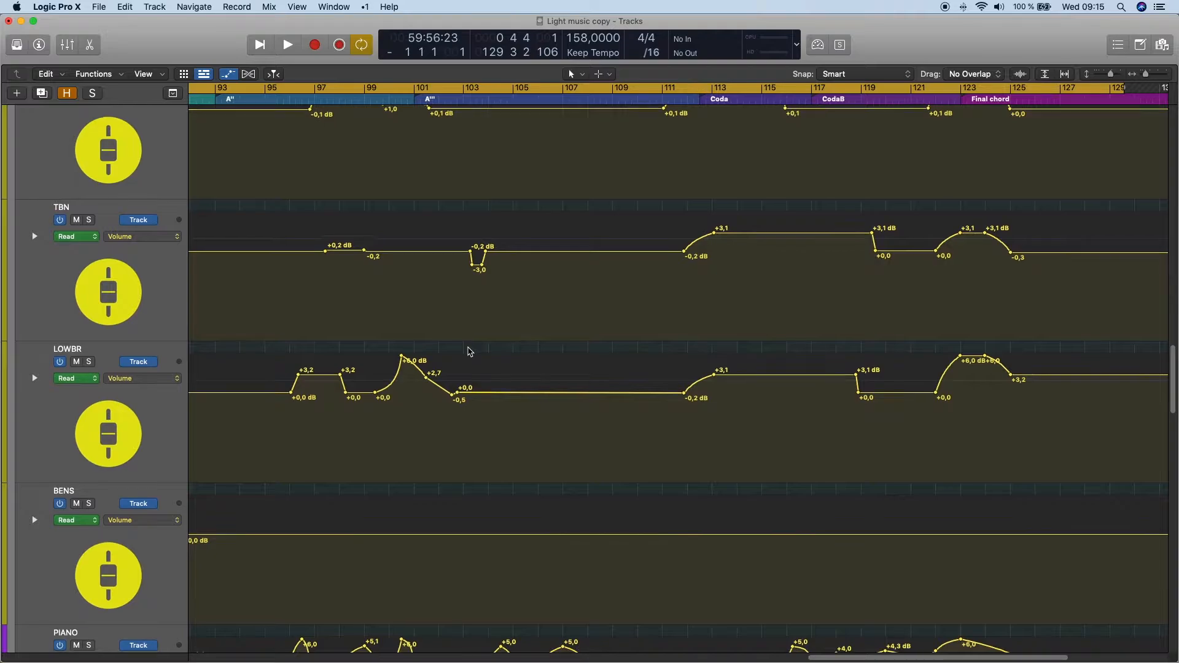
scroll(469, 351, down, 6)
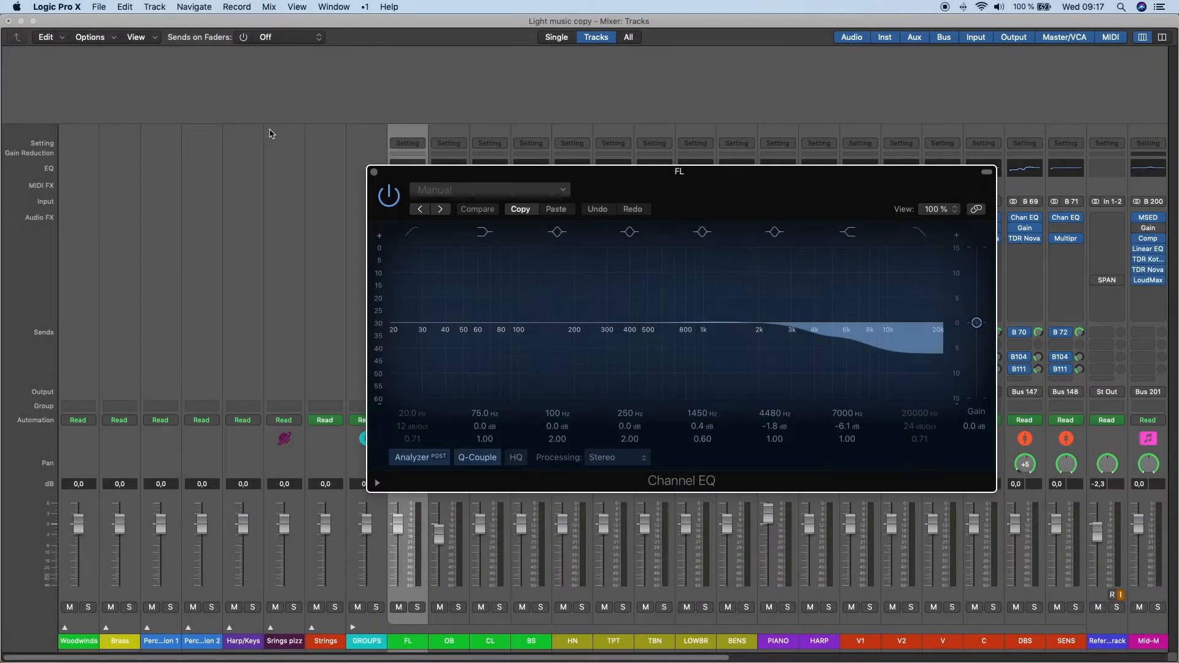
- Step through the mixer's woodwind, HN and TPT group channels, viewing each one's Channel EQ curve
key(Right)
key(v)
key(v)
key(Right)
key(v)
key(v)
key(Right)
key(v)
key(v)
key(Right)
key(v)
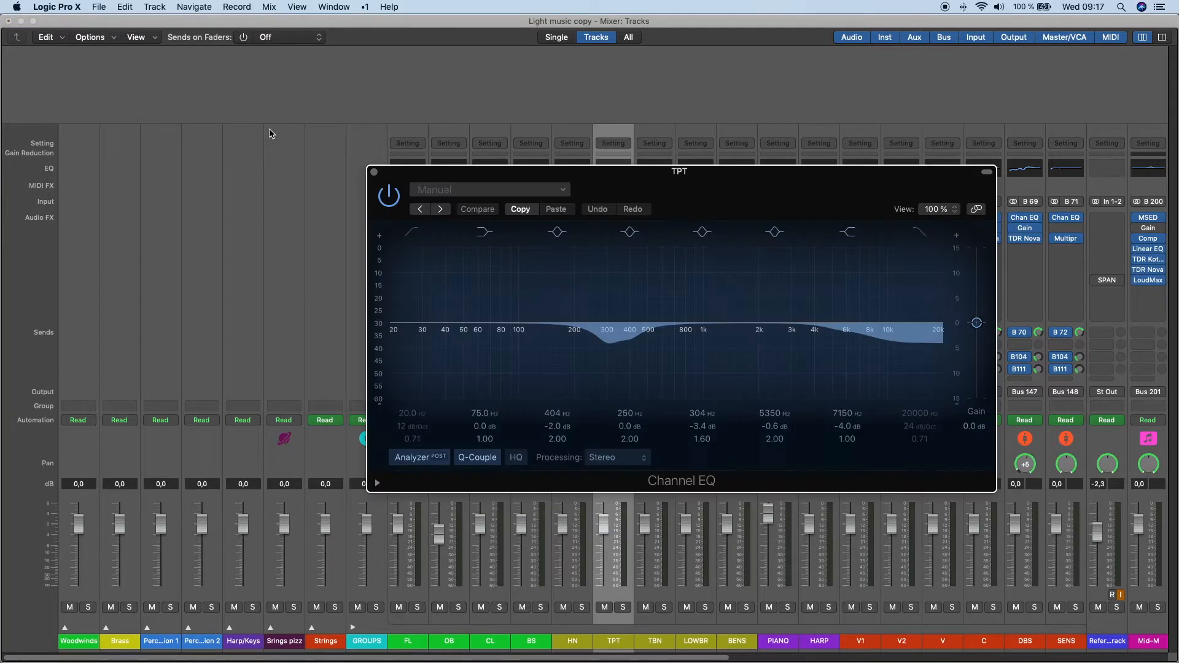
- Continue through the mixer channels after TPT, viewing the plug-in settings of each remaining group
key(v)
key(Right)
key(v)
key(v)
key(Right)
key(v)
key(v)
key(Right)
key(v)
key(v)
key(Right)
key(v)
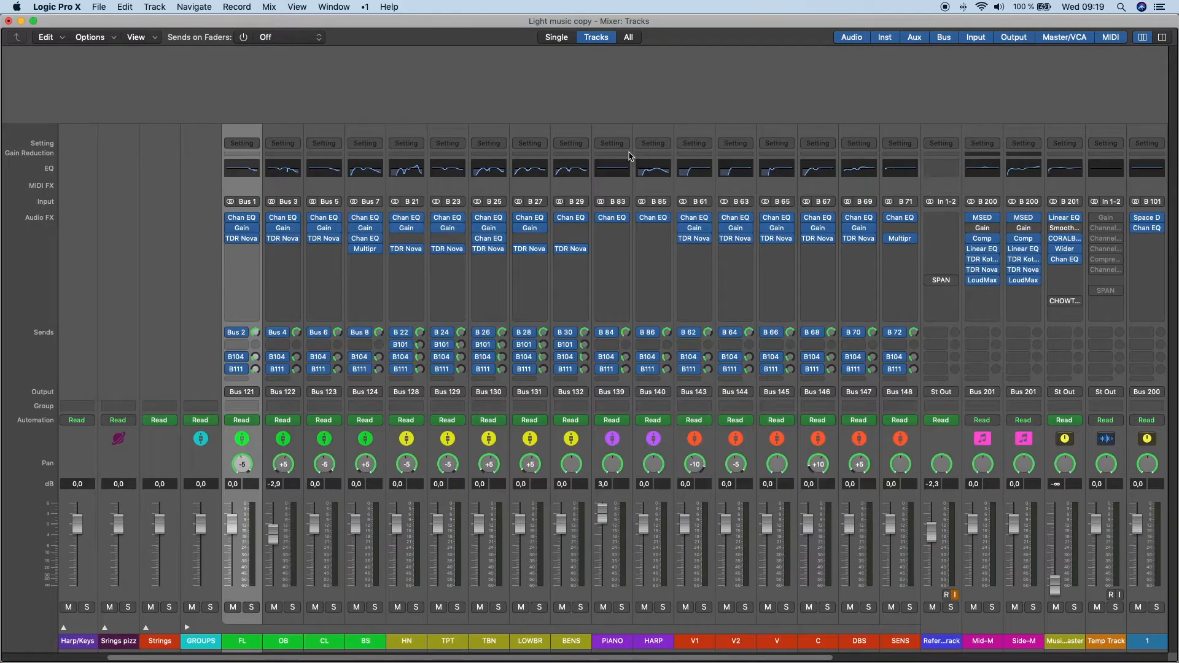
key(v)
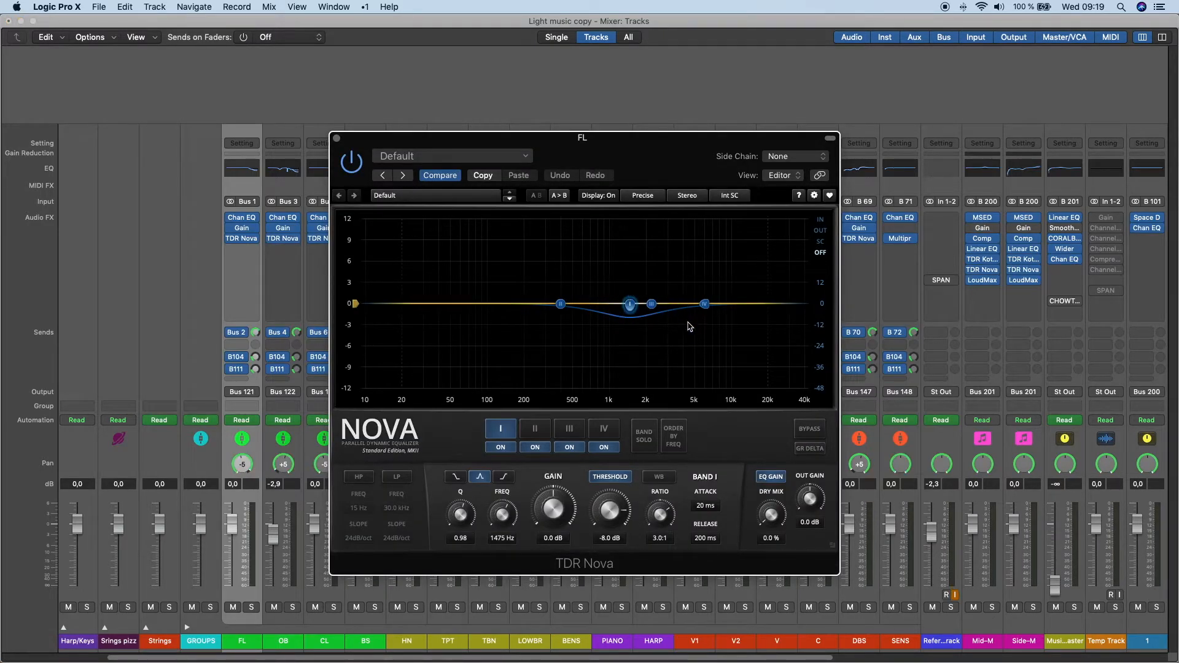
- Hide the FL channel's TDR Nova window and view the plug-in window of the DBS group channel
key(v)
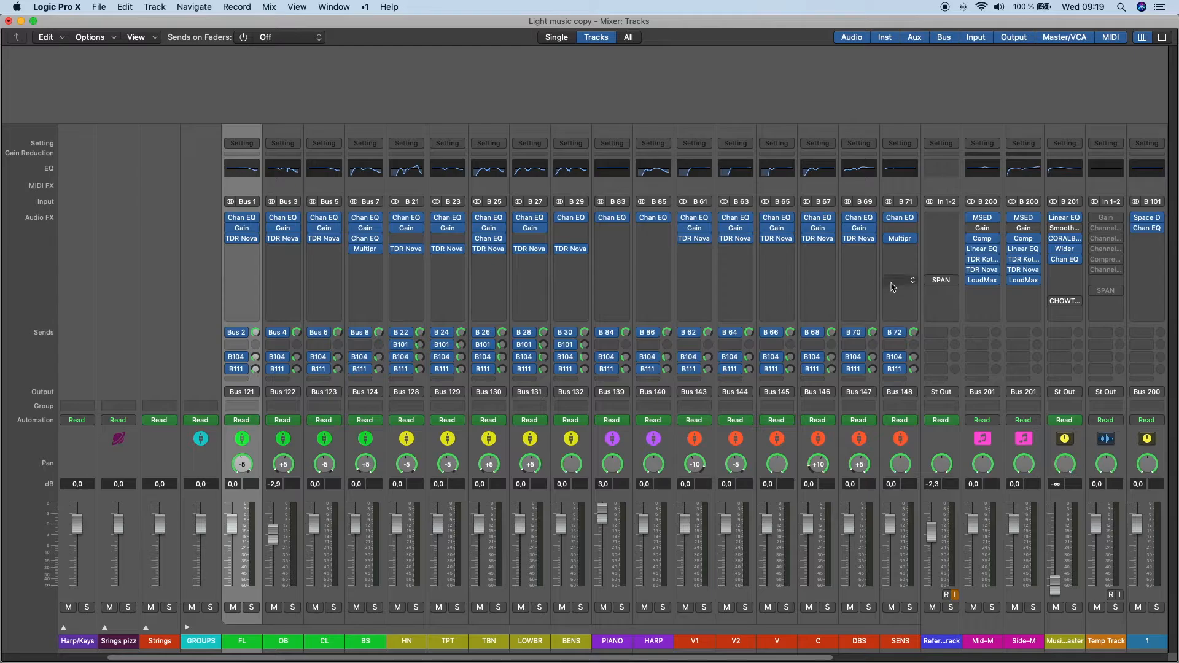
click(857, 187)
key(v)
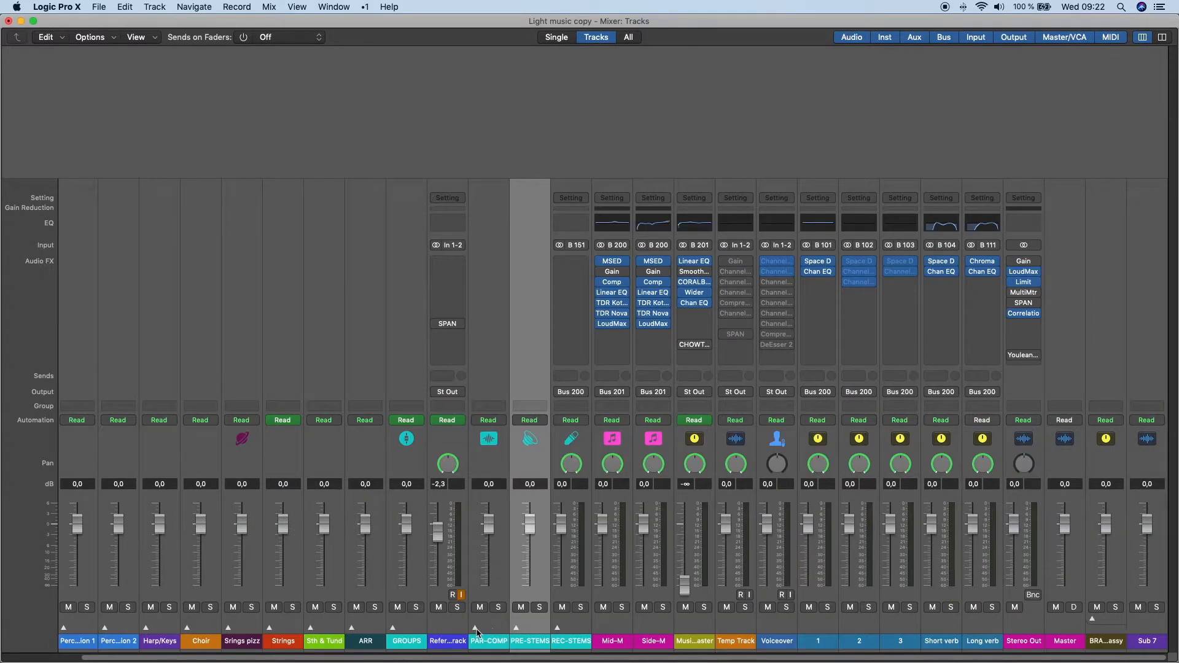
- Expand the PAR-COMP stack, view and hide the FL - Comp compressor, and look across the other parallel compression channels
click(475, 628)
click(524, 189)
key(v)
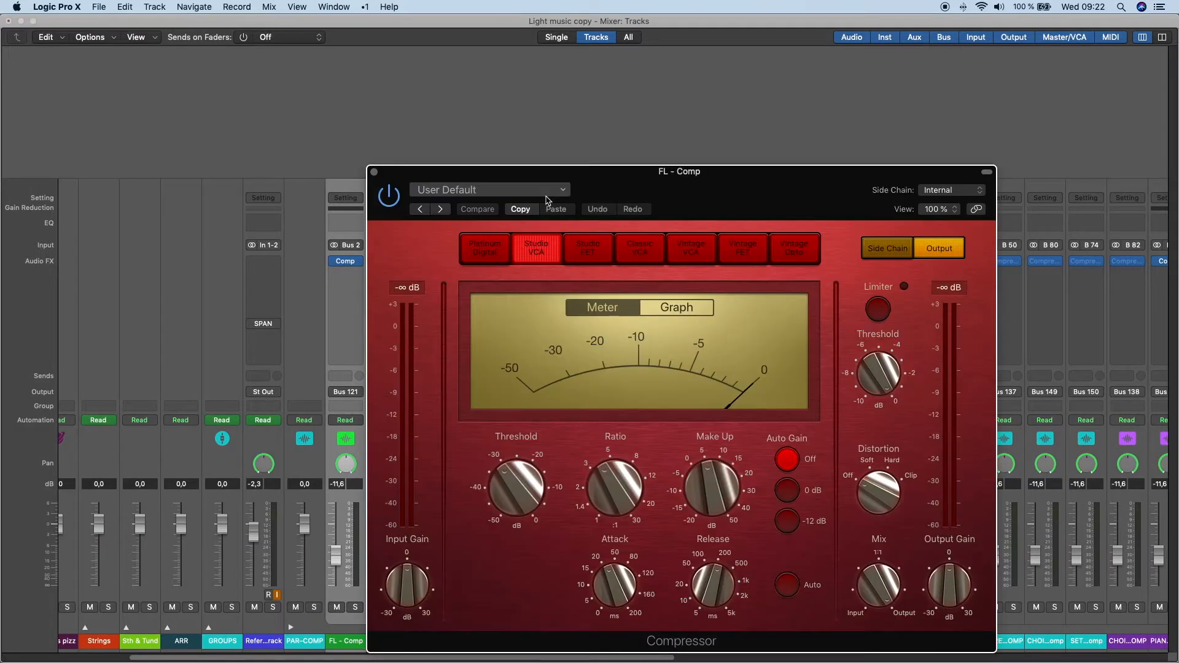
key(v)
scroll(857, 268, right, 10)
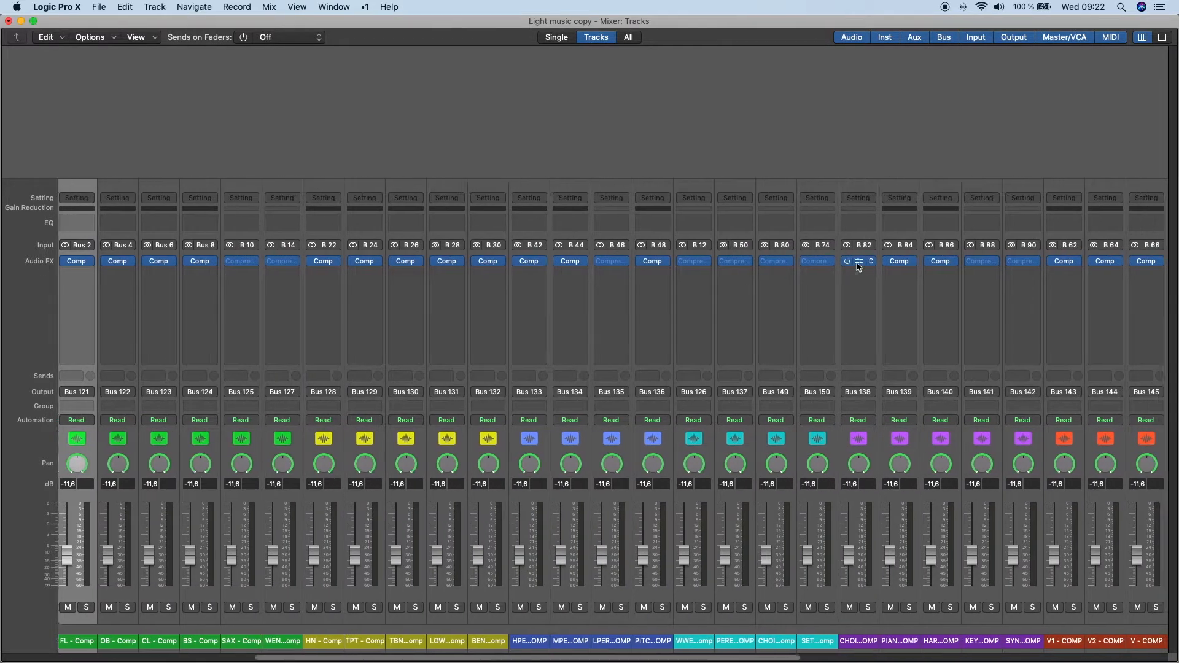
scroll(858, 271, left, 15)
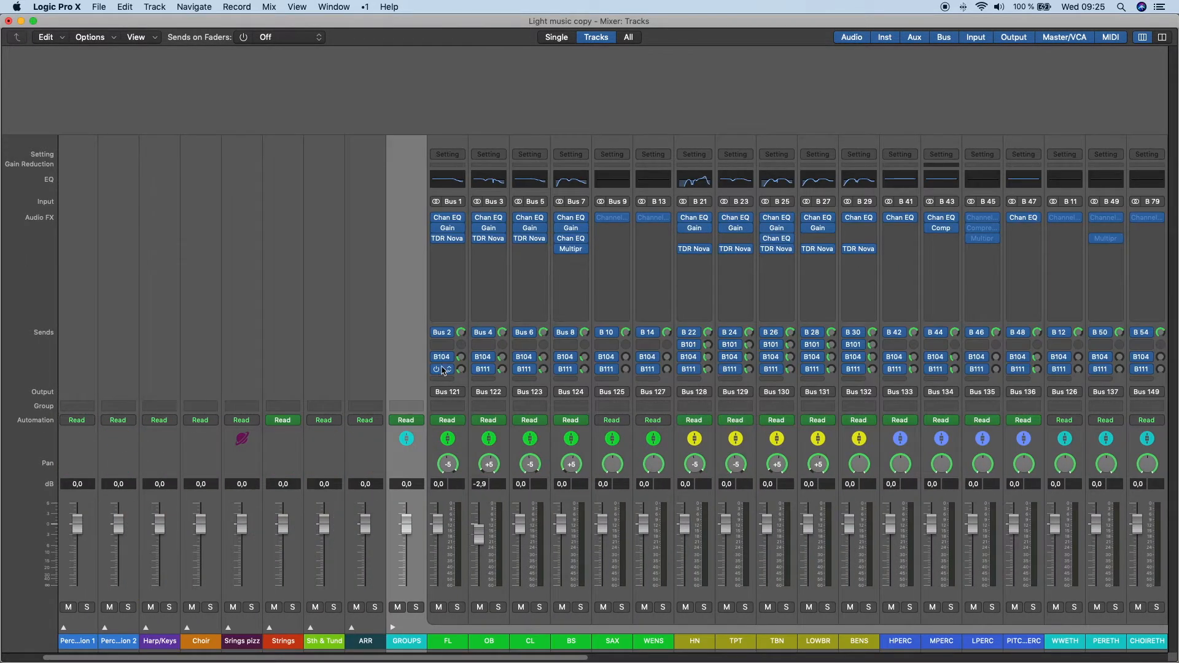
- Collapse the GROUPS stack in the mixer, and view and close the Short verb channel's Space Designer
click(392, 627)
click(955, 205)
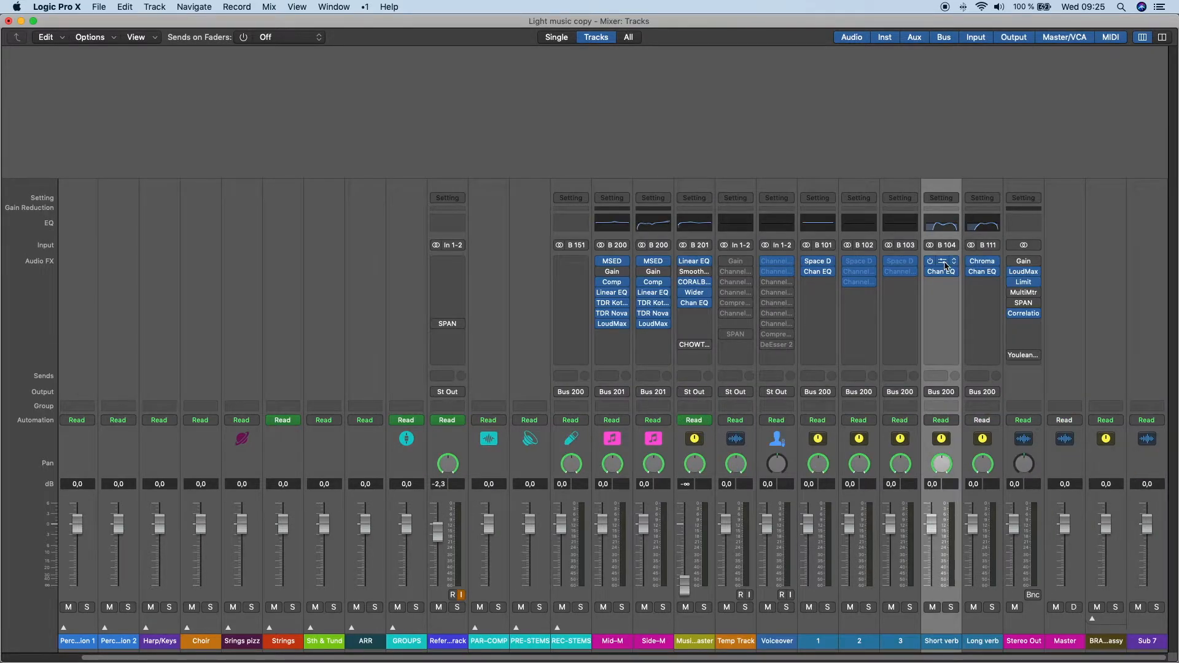
click(941, 261)
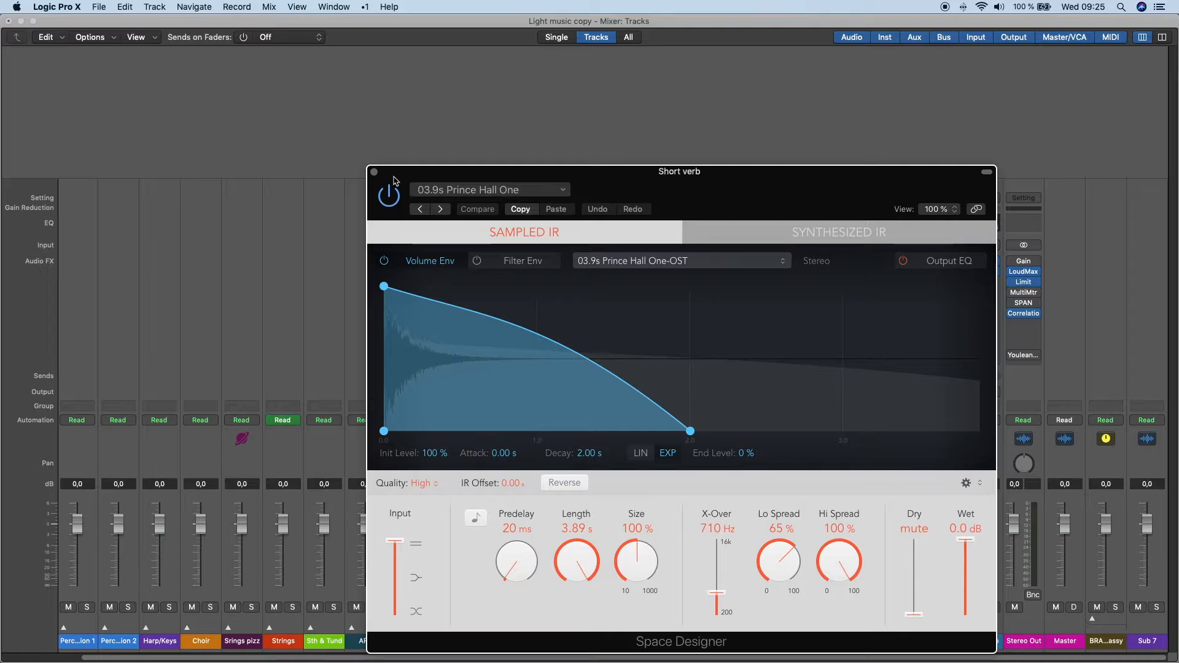
click(373, 172)
- Select the Long verb channel, and view and close its ChromaVerb reverb settings
click(992, 187)
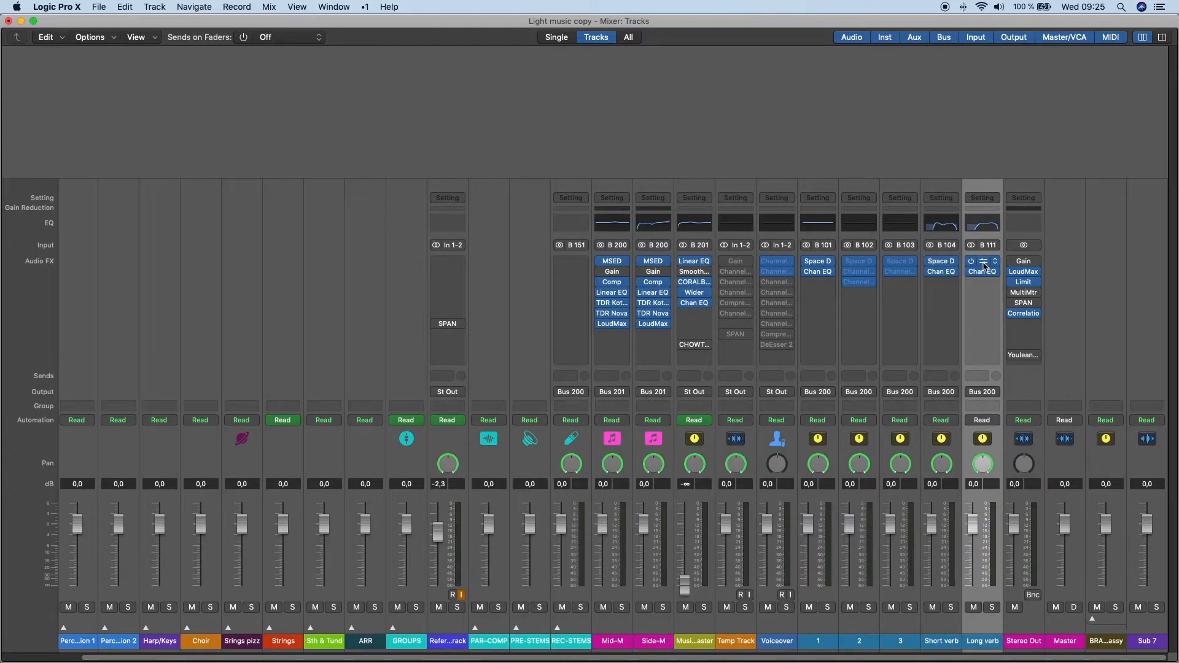
click(983, 262)
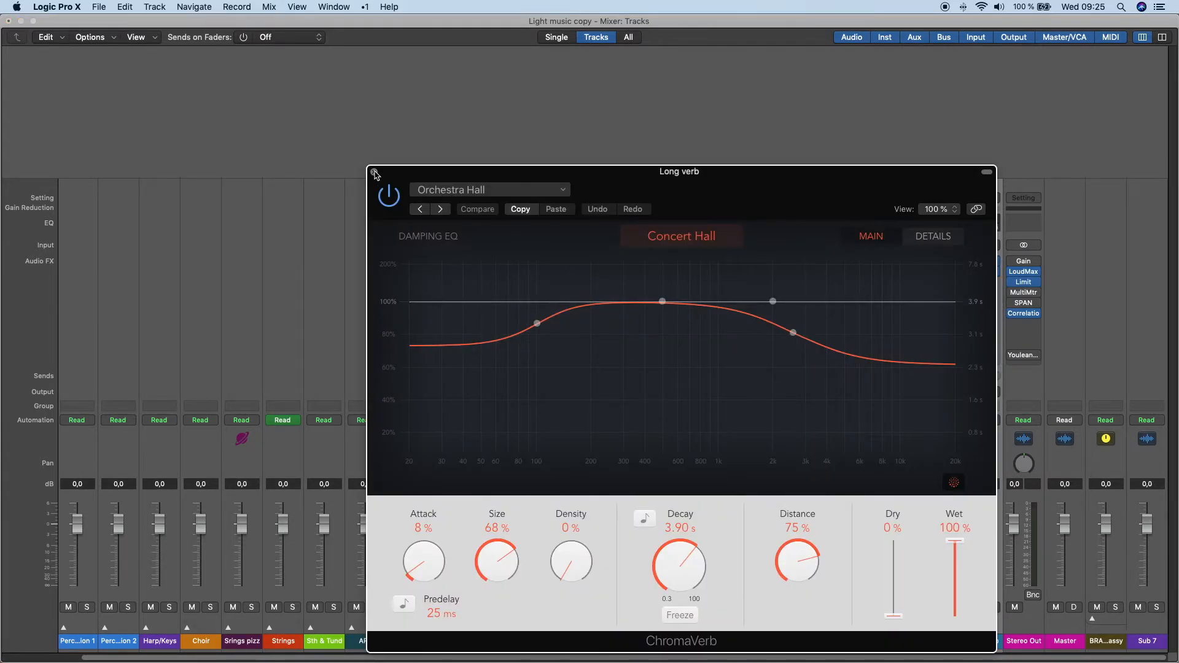
click(374, 172)
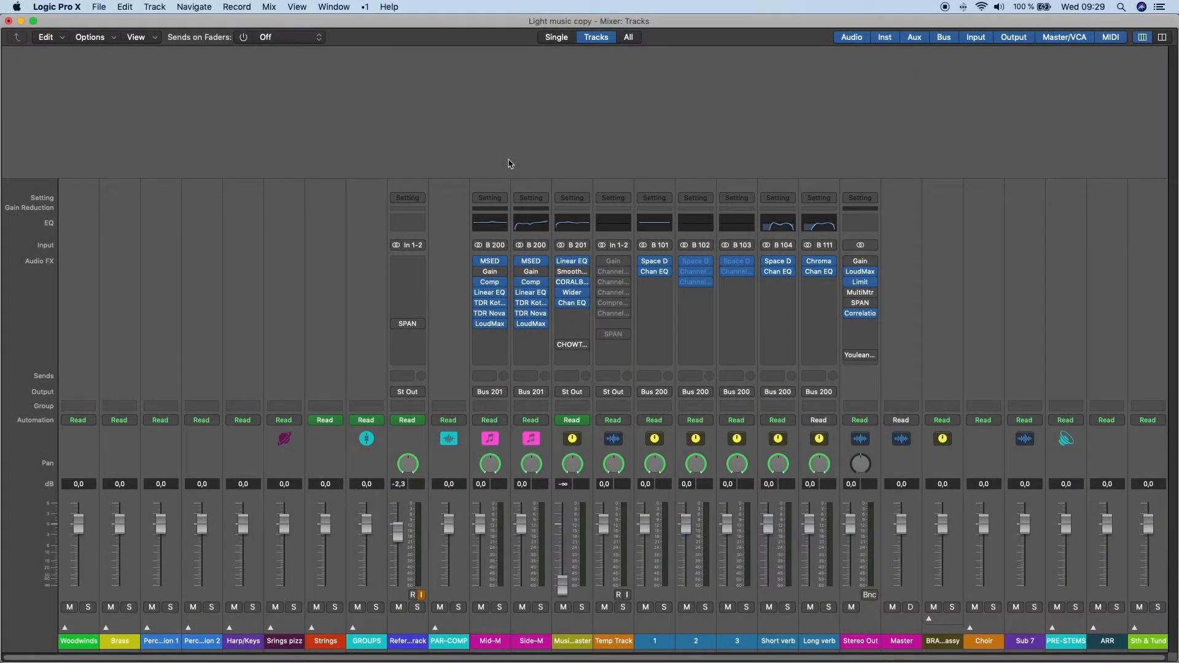
- Compare the Mid-M and Side-M channel strips and show the plug-in windows of both channels
click(498, 186)
click(529, 184)
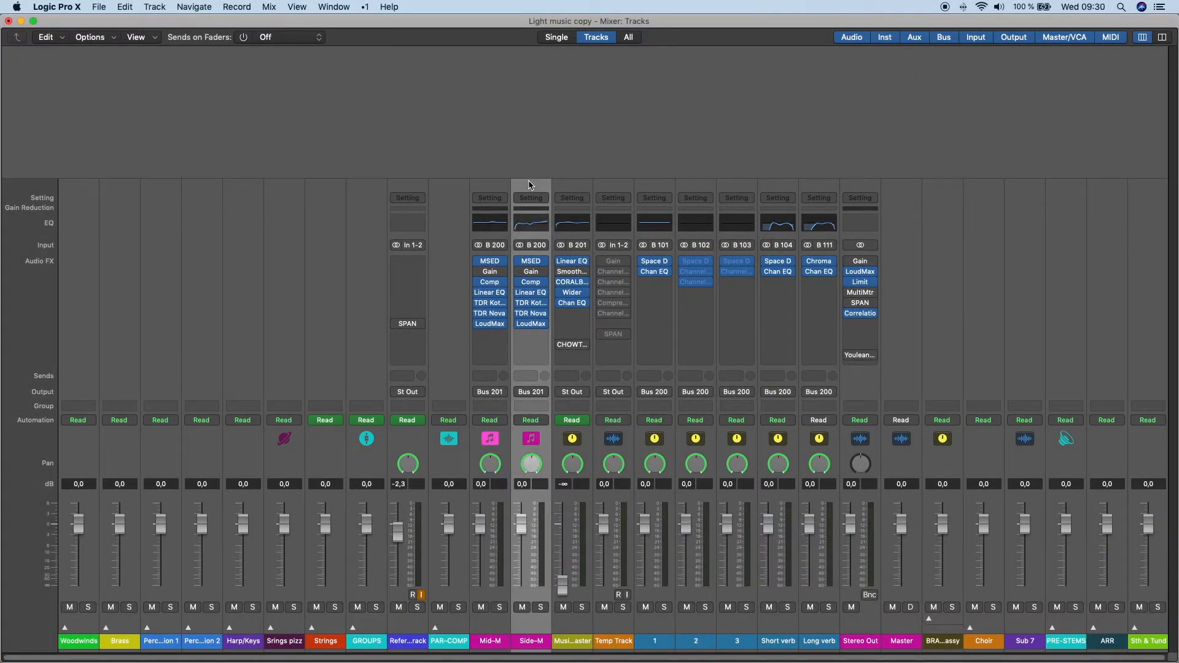
click(485, 185)
click(526, 190)
click(502, 187)
key(v)
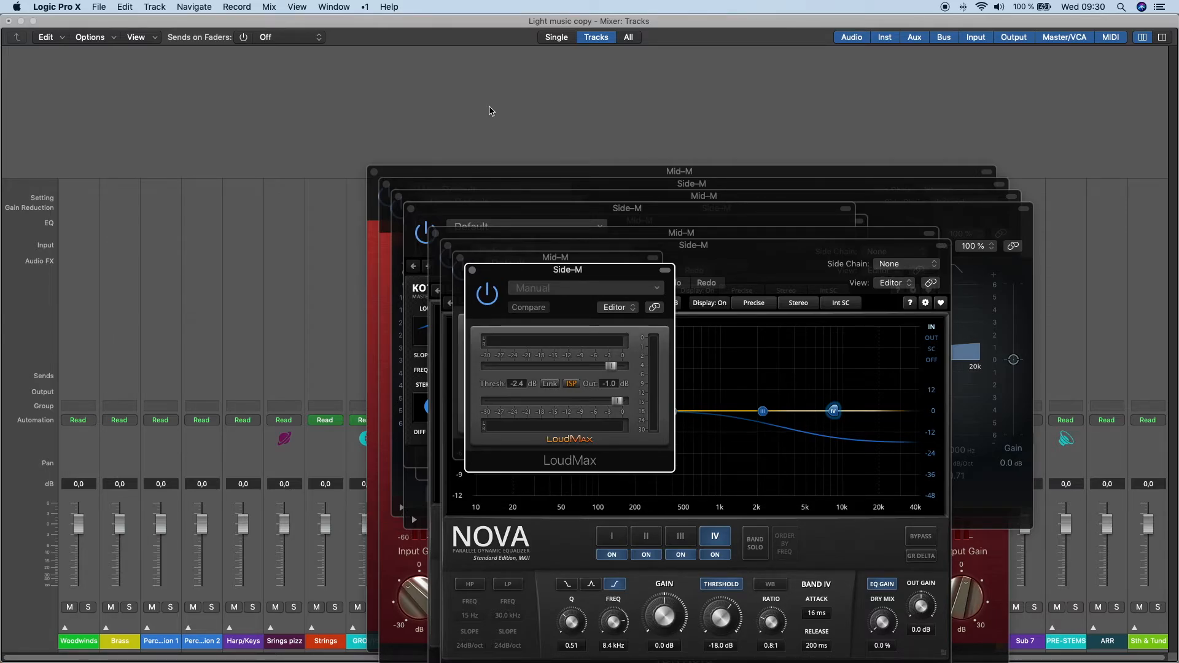
- Close the LoudMax and TDR Nova windows of Mid-M and Side-M to view their TDR Kotelnikov compressors
key(super+w)
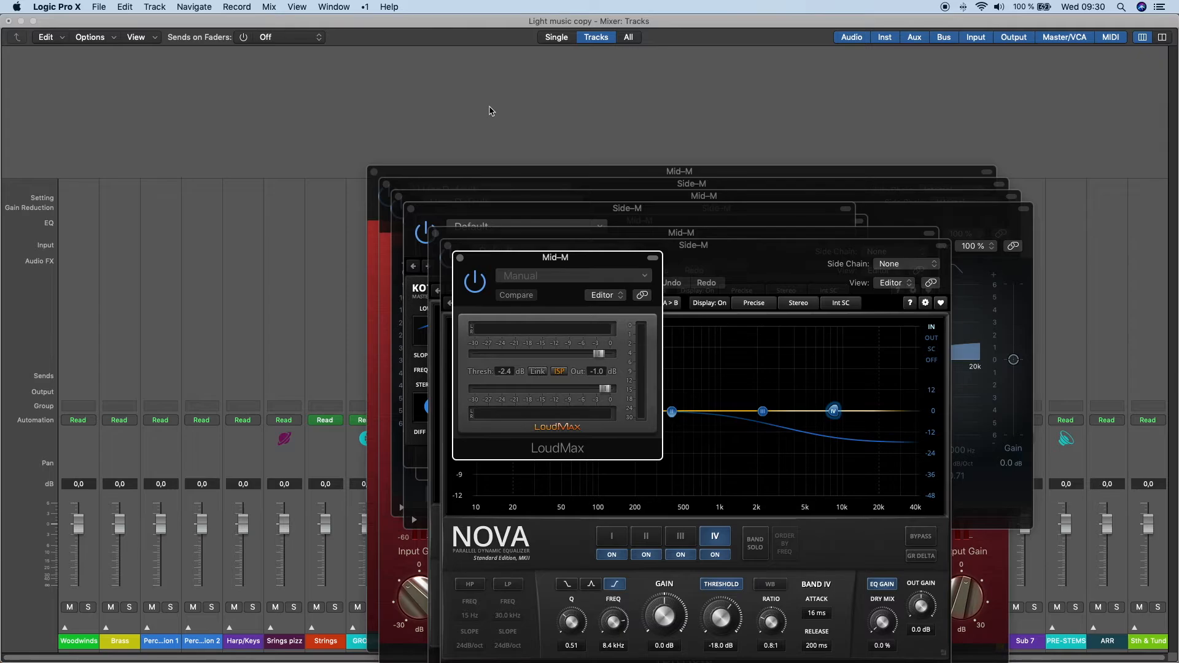
key(super+w)
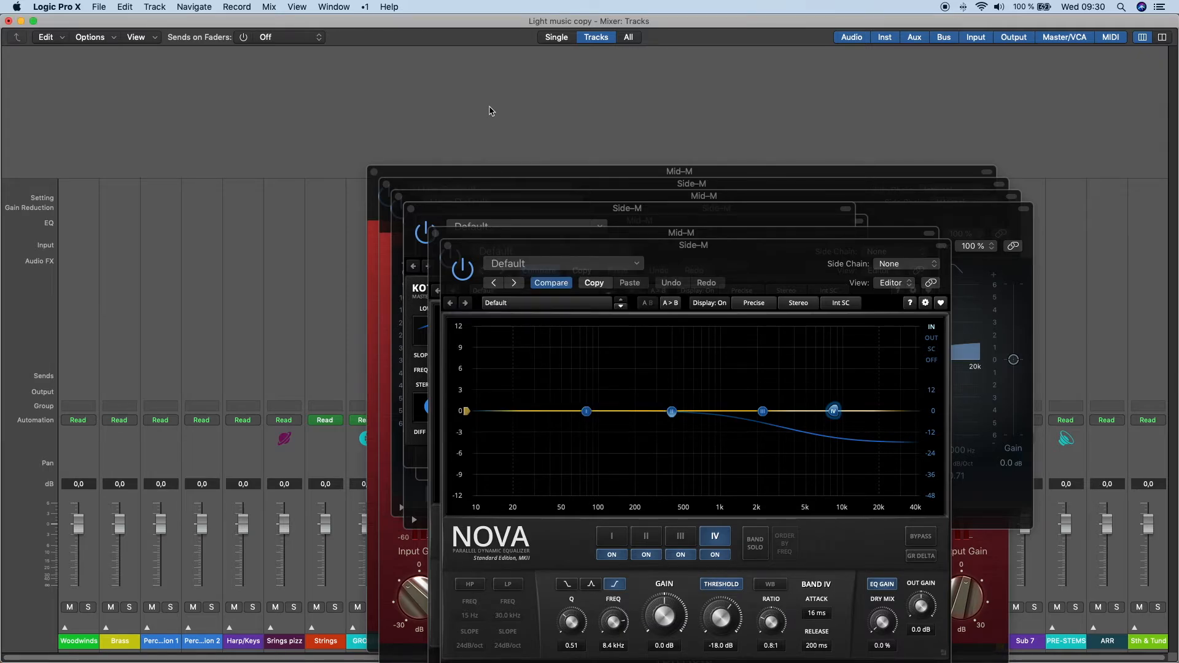
key(super+w)
key(super+w)
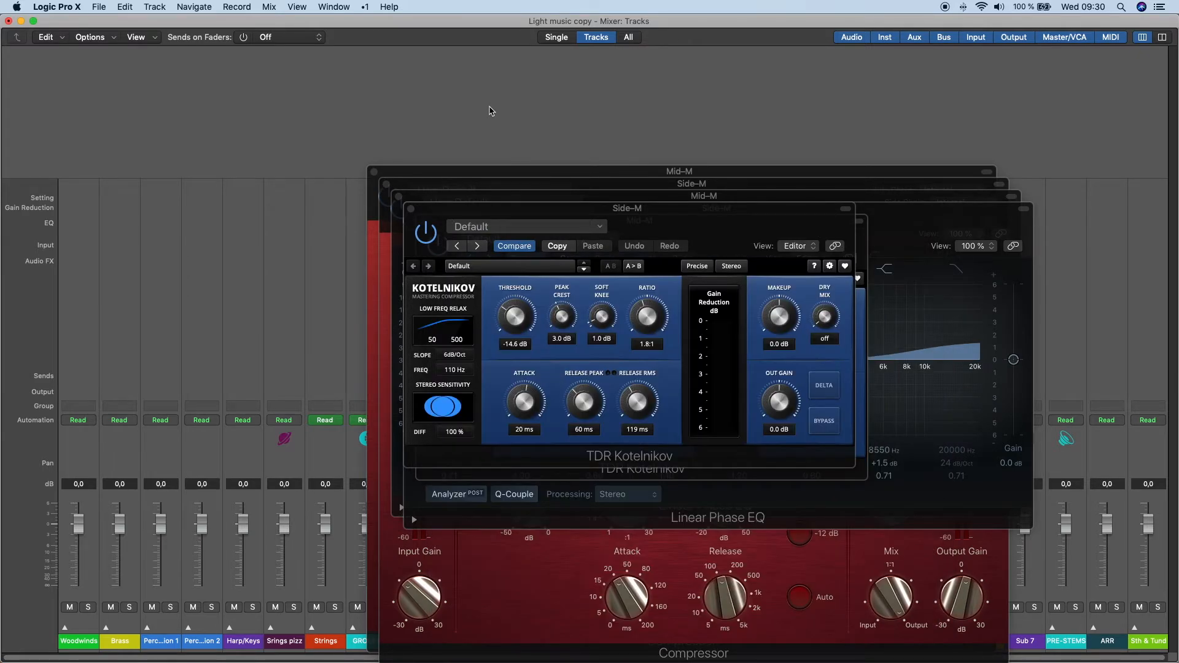
key(super+w)
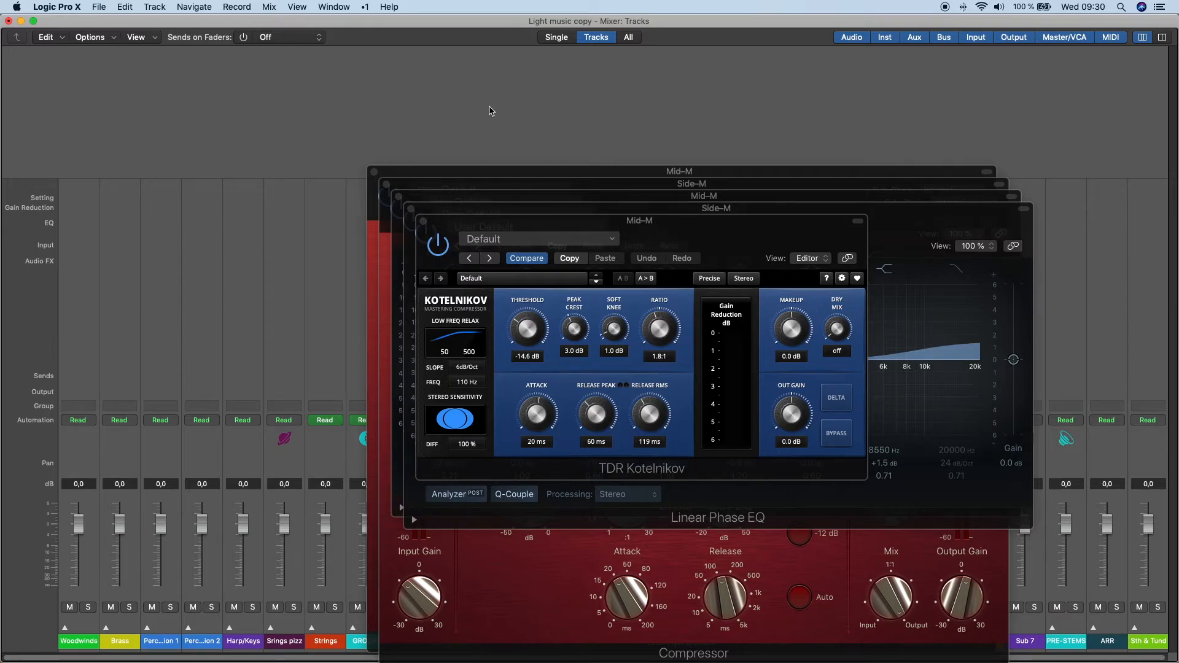
key(super+w)
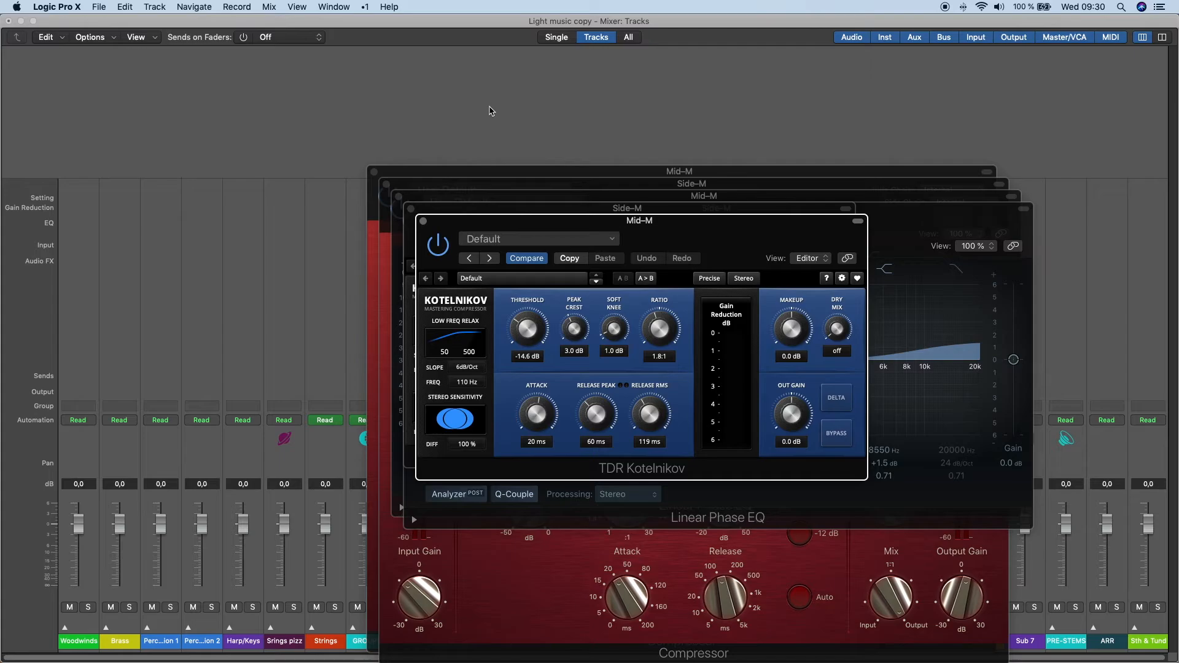
- View and close the remaining Kotelnikov, Linear Phase EQ and Compressor windows of the Mid-M and Side-M channels
click(423, 221)
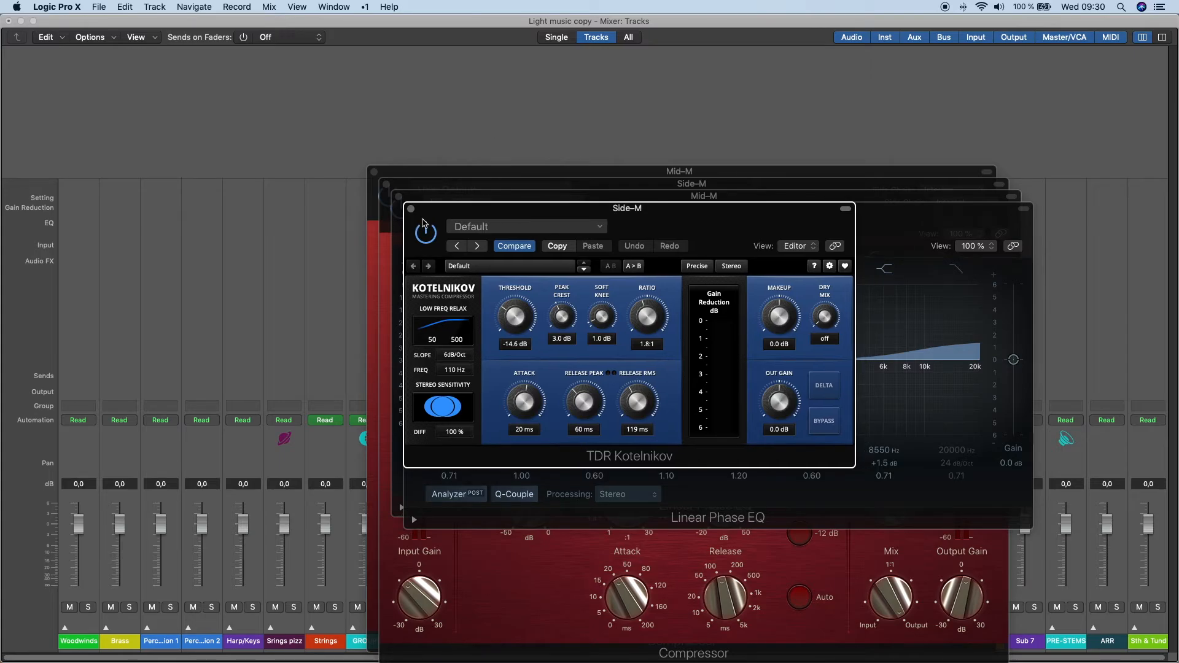
click(410, 208)
click(399, 197)
click(386, 185)
click(374, 172)
click(411, 209)
click(413, 211)
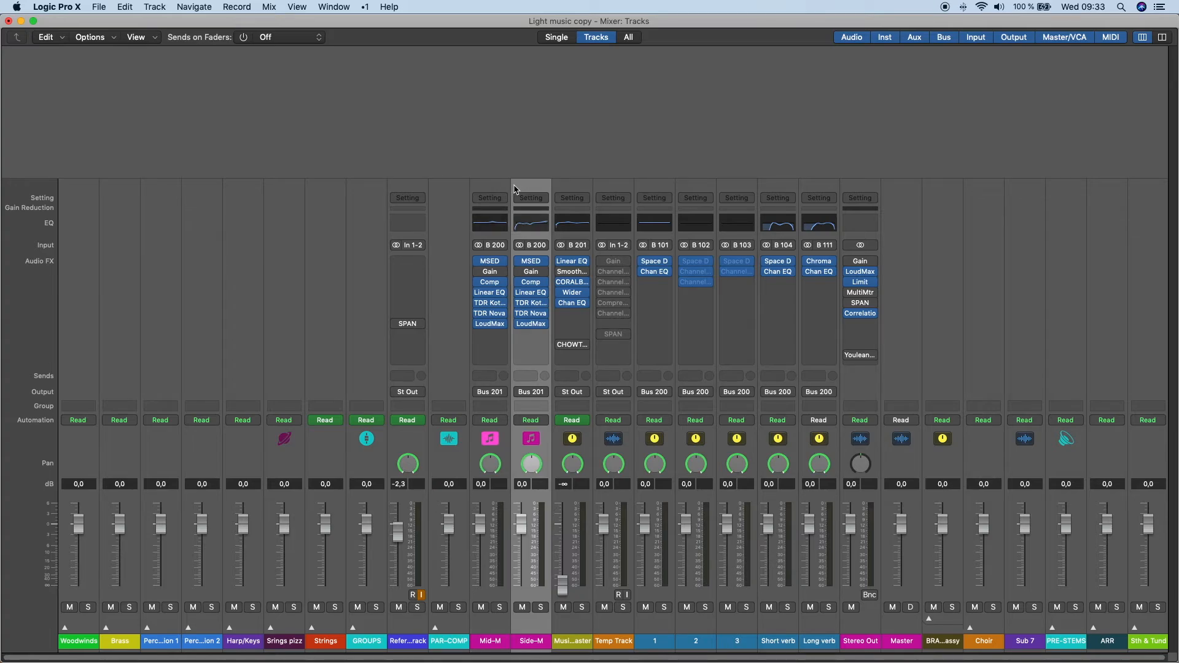
- Move on from Mid-M and Side-M to the MusicMaster channel and show its plug-ins, repositioning the Linear Phase EQ window
click(505, 191)
click(525, 188)
click(582, 188)
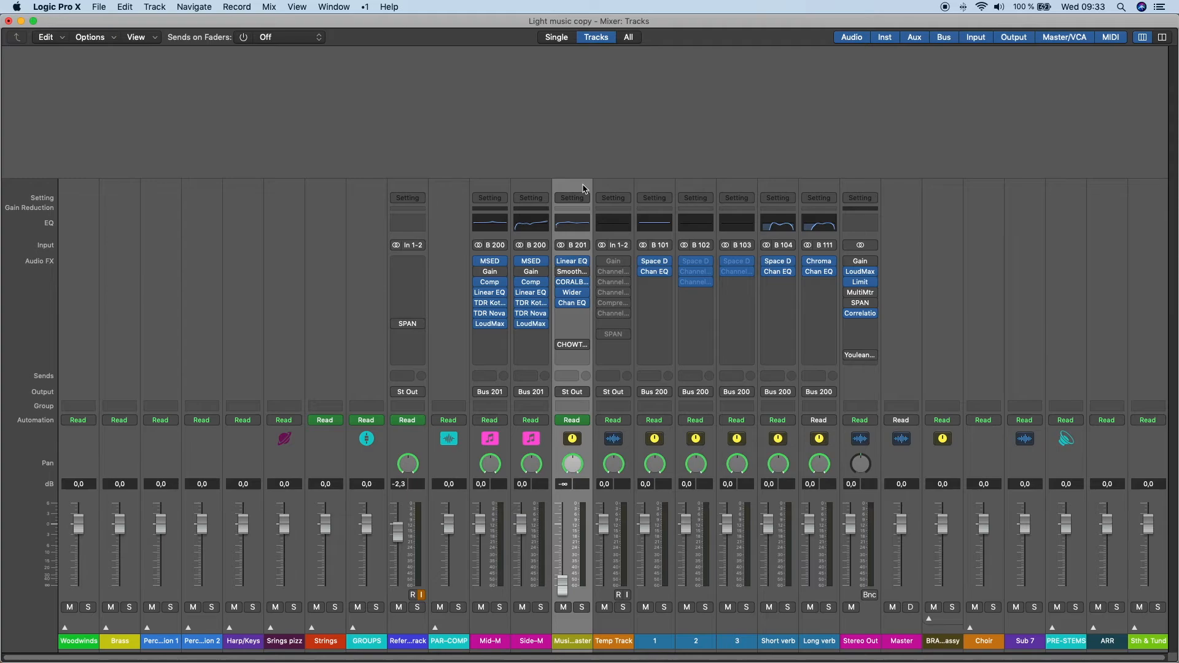
key(v)
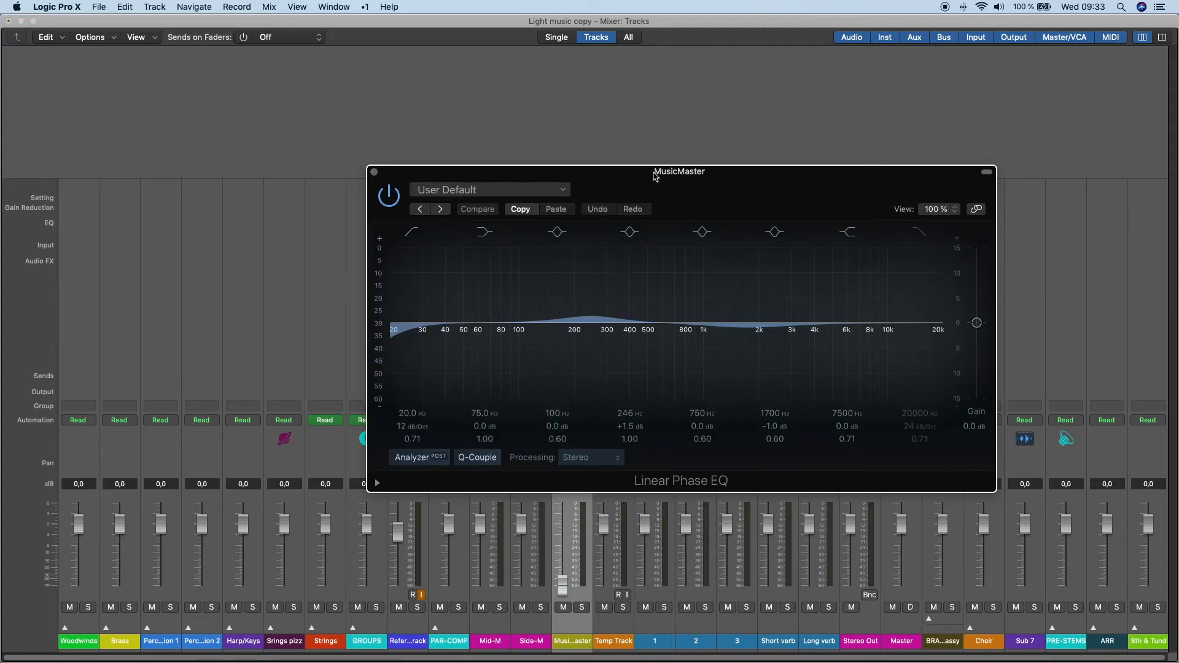
drag(657, 174, 545, 142)
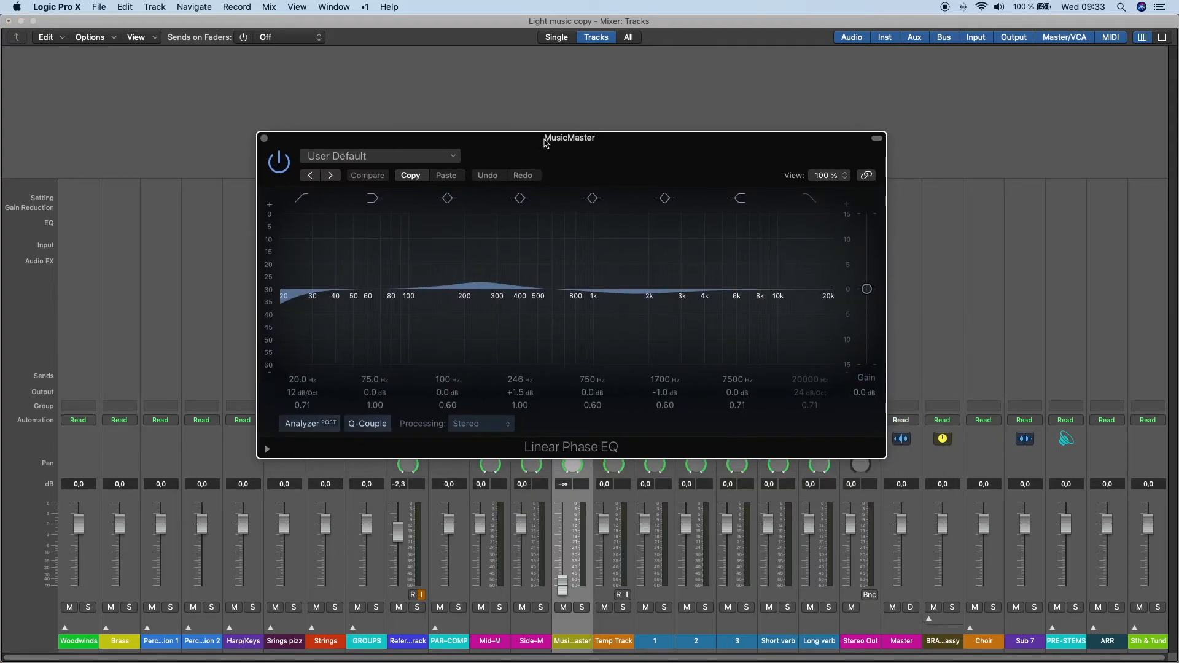
drag(610, 174, 506, 156)
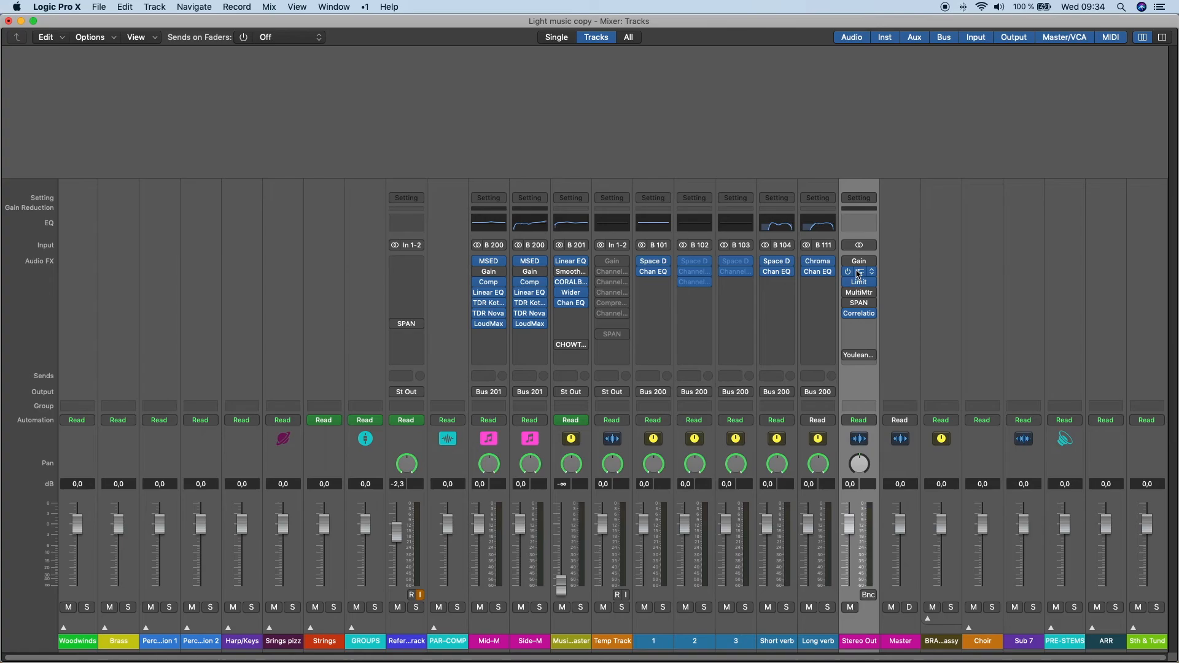
- Open the Stereo Out channel's LoudMax and Limiter plug-ins and move the Limiter window down to view both
click(857, 272)
click(858, 282)
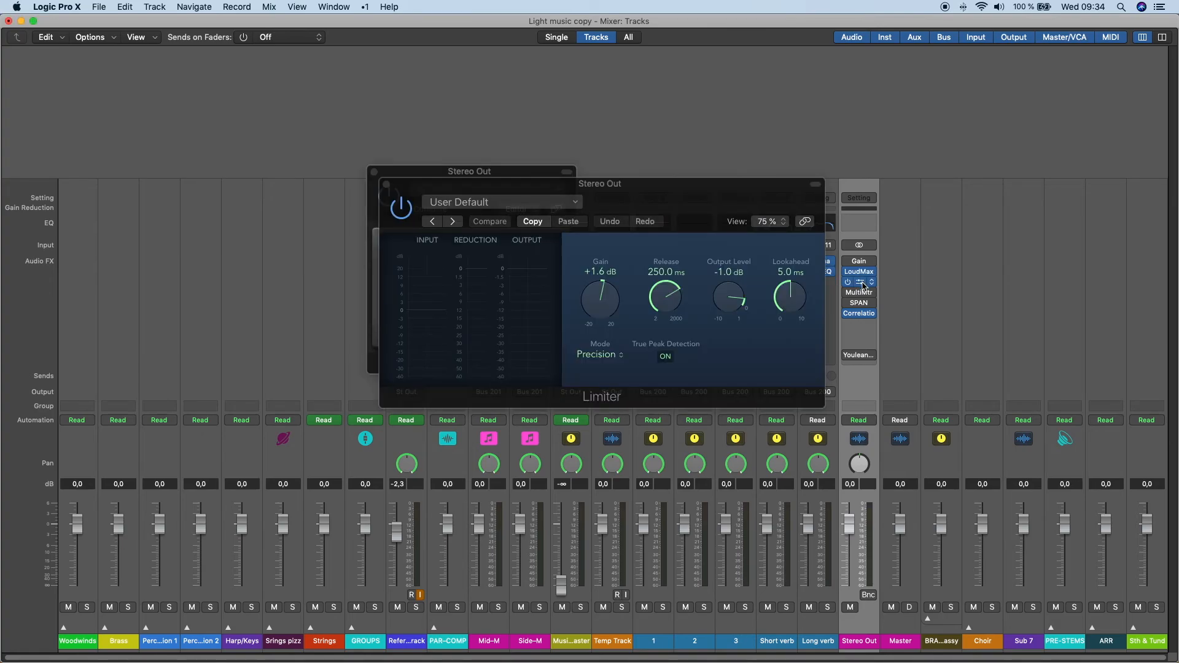
drag(739, 324, 724, 352)
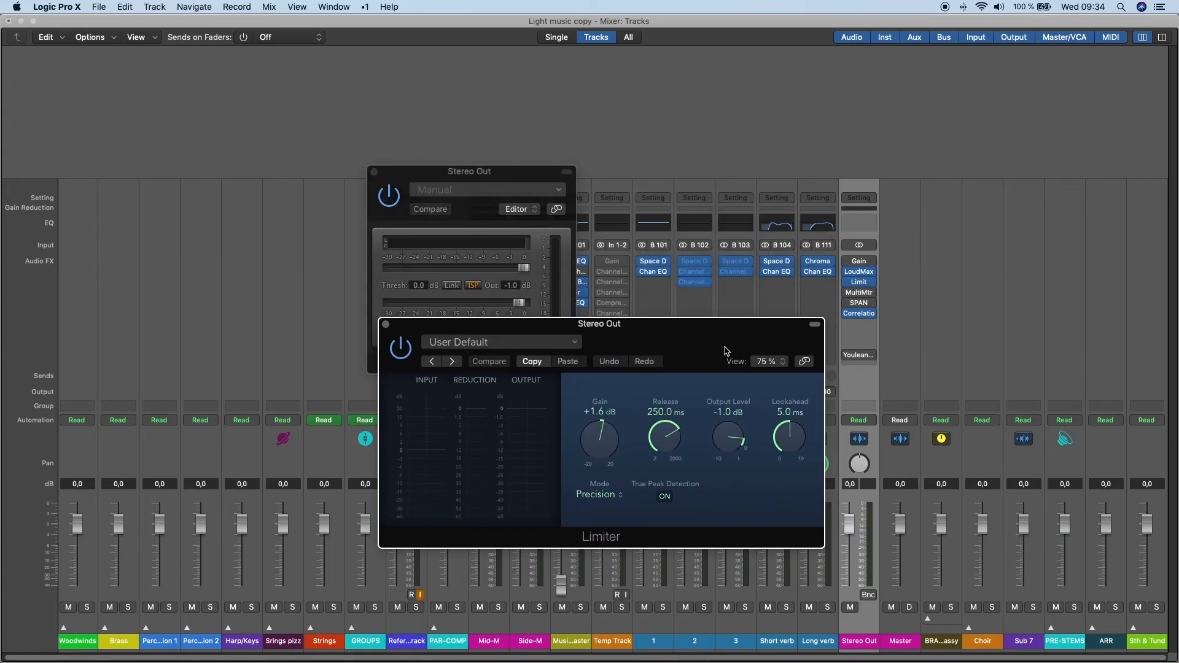